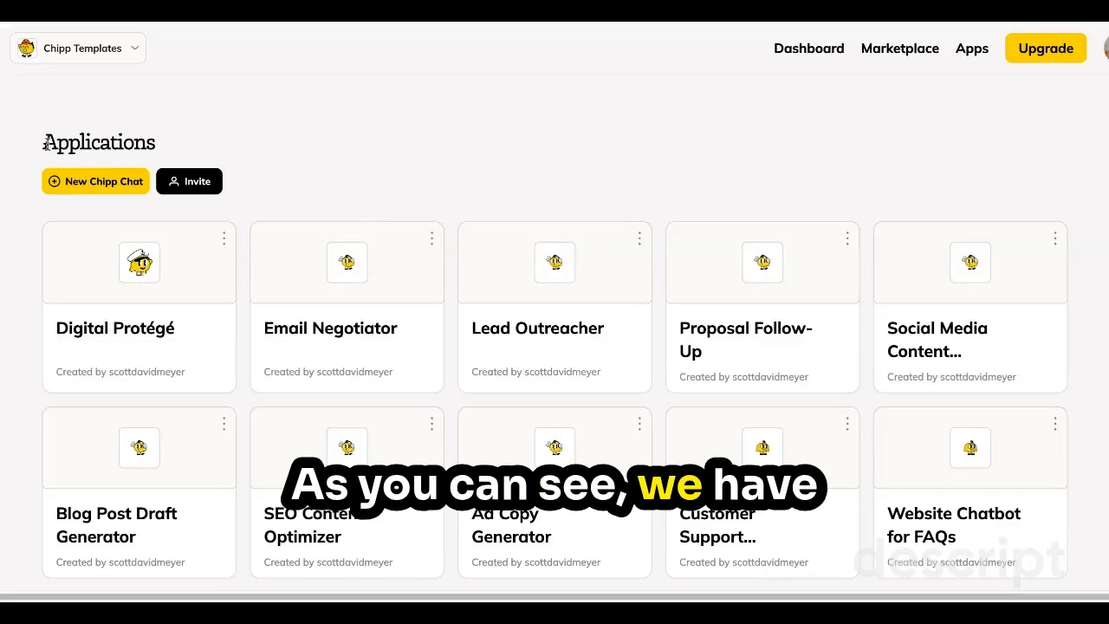
# Step: Create a new Chipp chat application and name it "Testing 1"
pyautogui.click(96, 184)
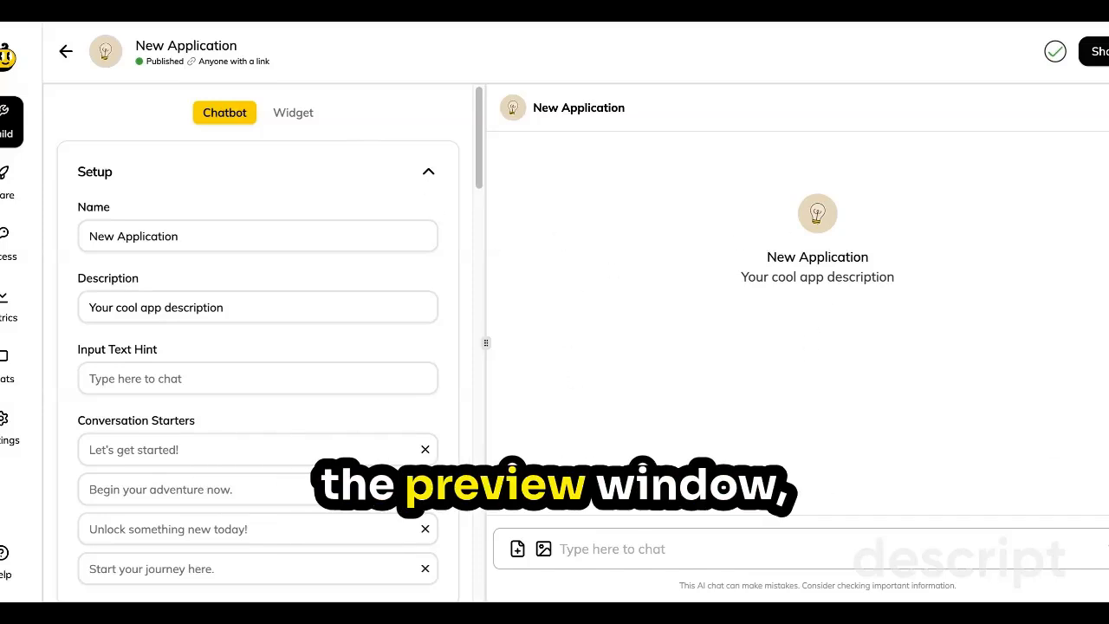
pyautogui.click(726, 542)
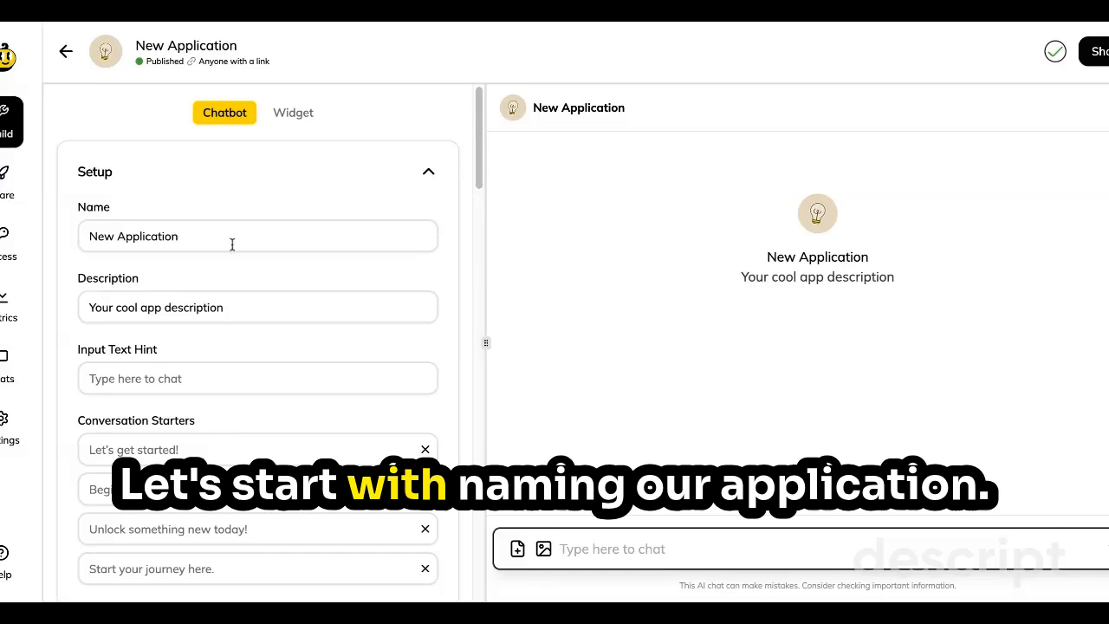
pyautogui.moveTo(231, 243); pyautogui.dragTo(91, 241)
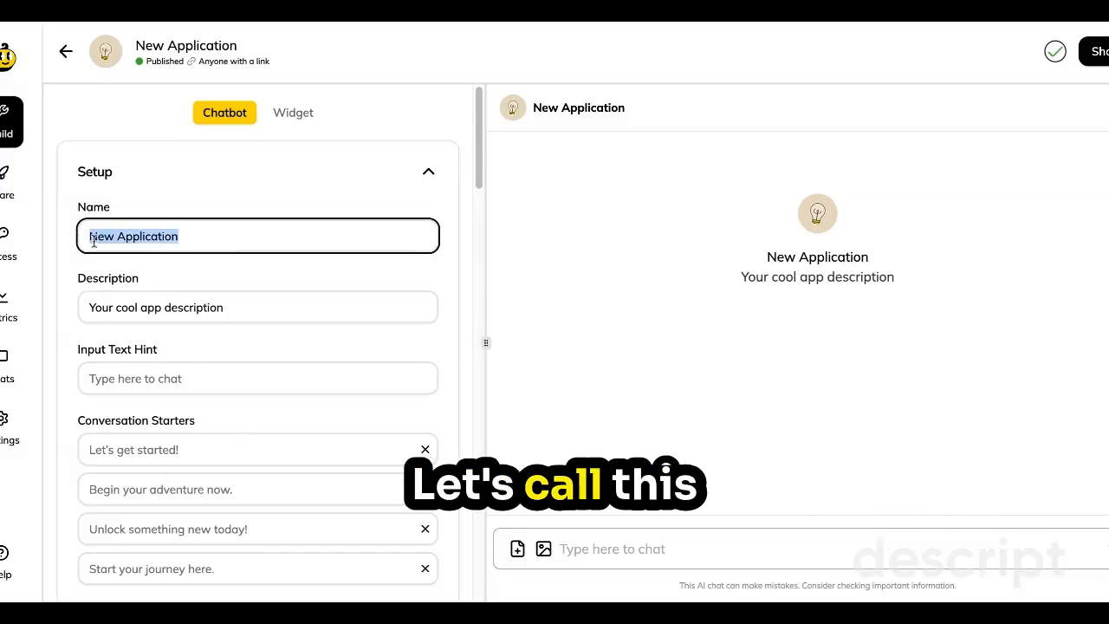
pyautogui.write('Te')
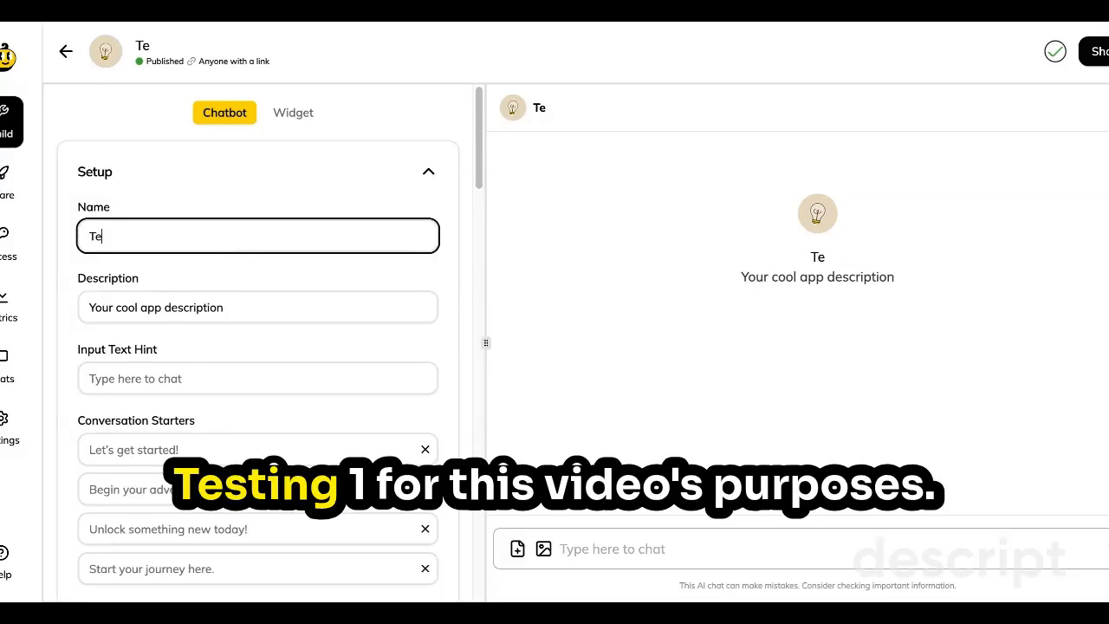
pyautogui.write('sting 1')
# Step: Replace the application's description with "This app will help you test your chipp"
pyautogui.click(228, 307)
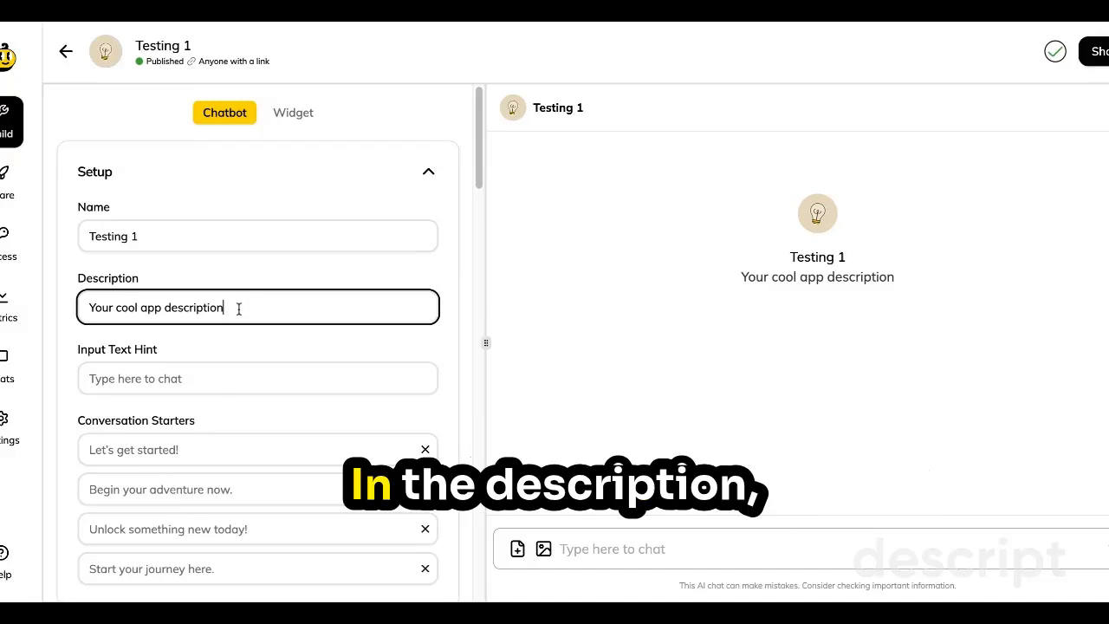
pyautogui.moveTo(238, 308); pyautogui.dragTo(48, 306)
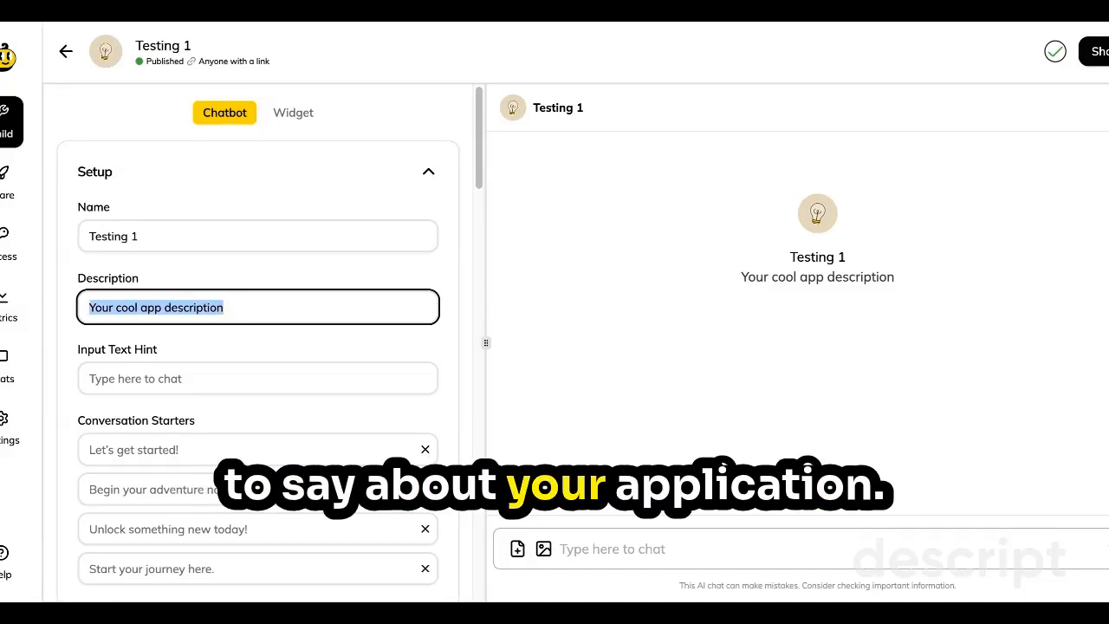
pyautogui.write('This a')
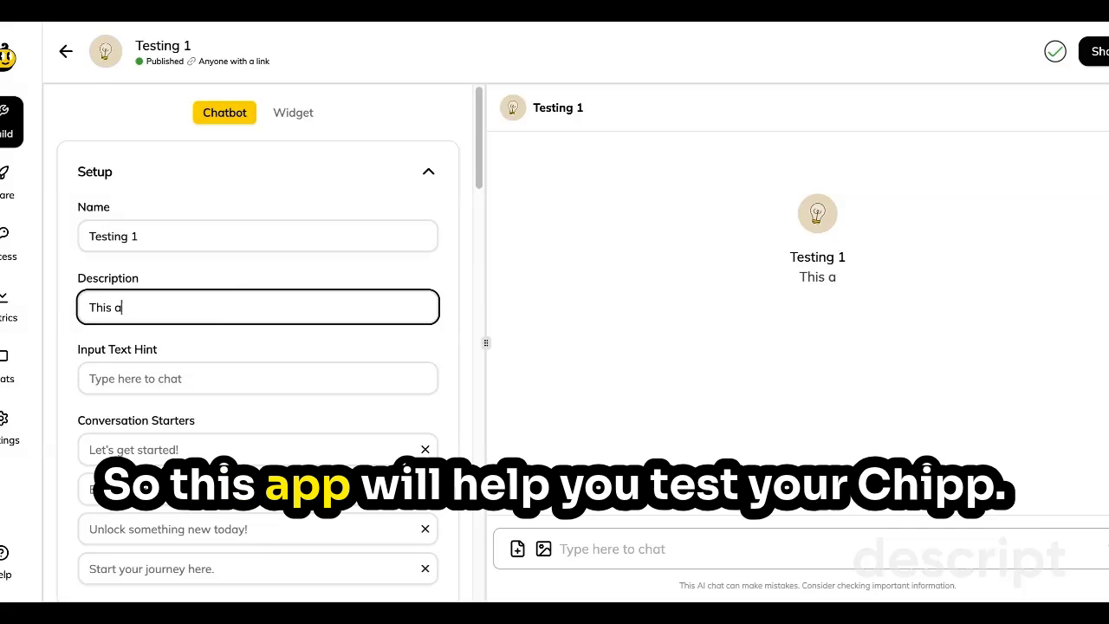
pyautogui.write('pp will help you test your chipp')
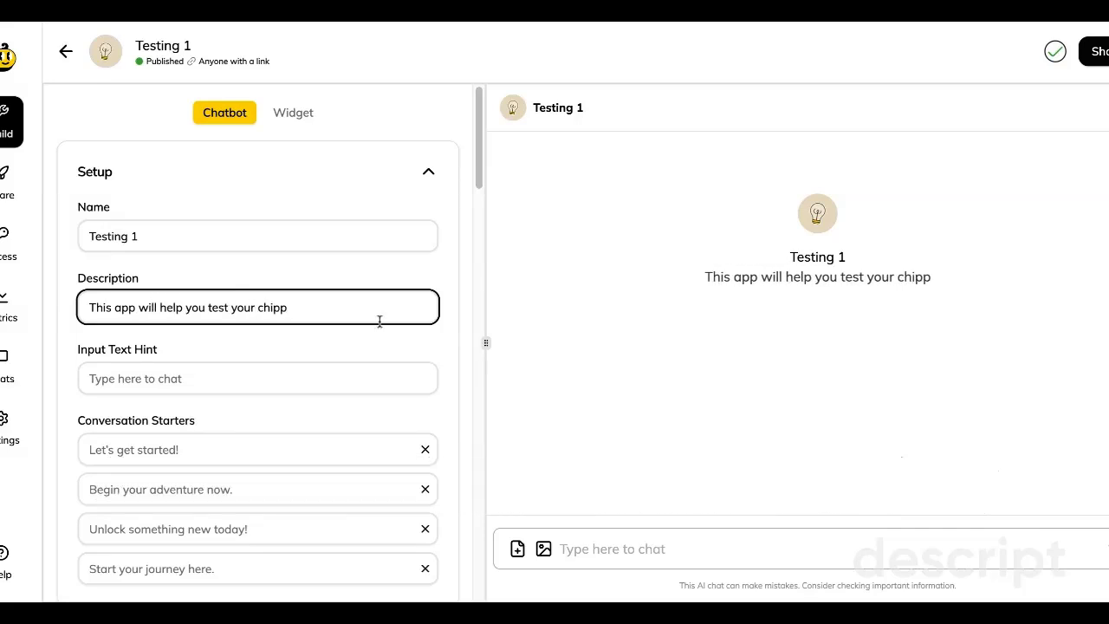
pyautogui.click(633, 278)
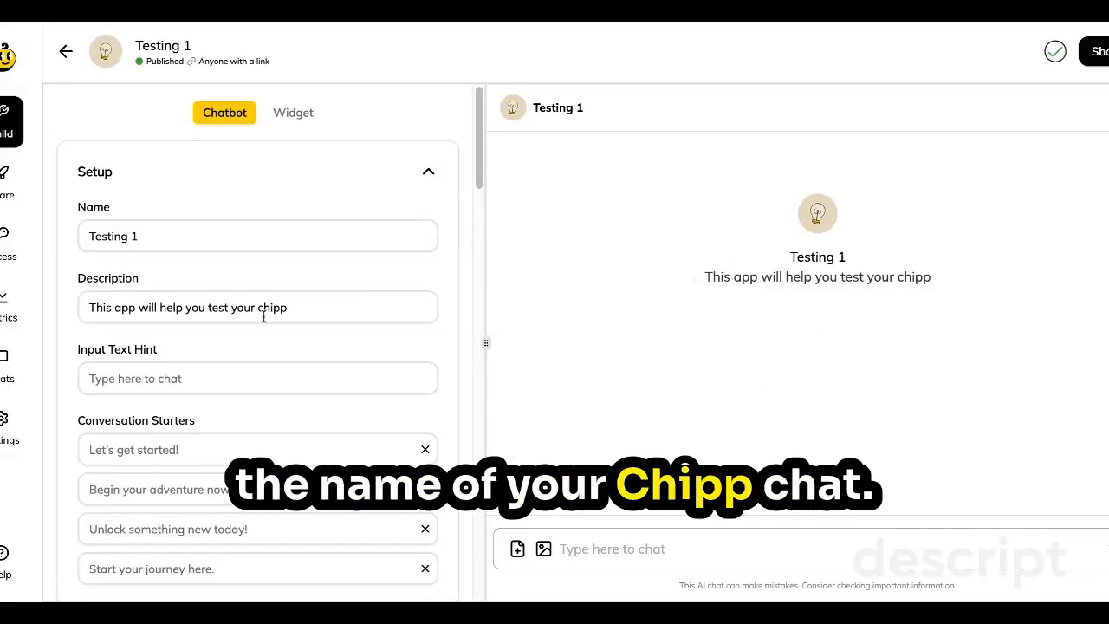
# Step: Set the chat box's input text hint to "Start by saying hi"
pyautogui.click(250, 391)
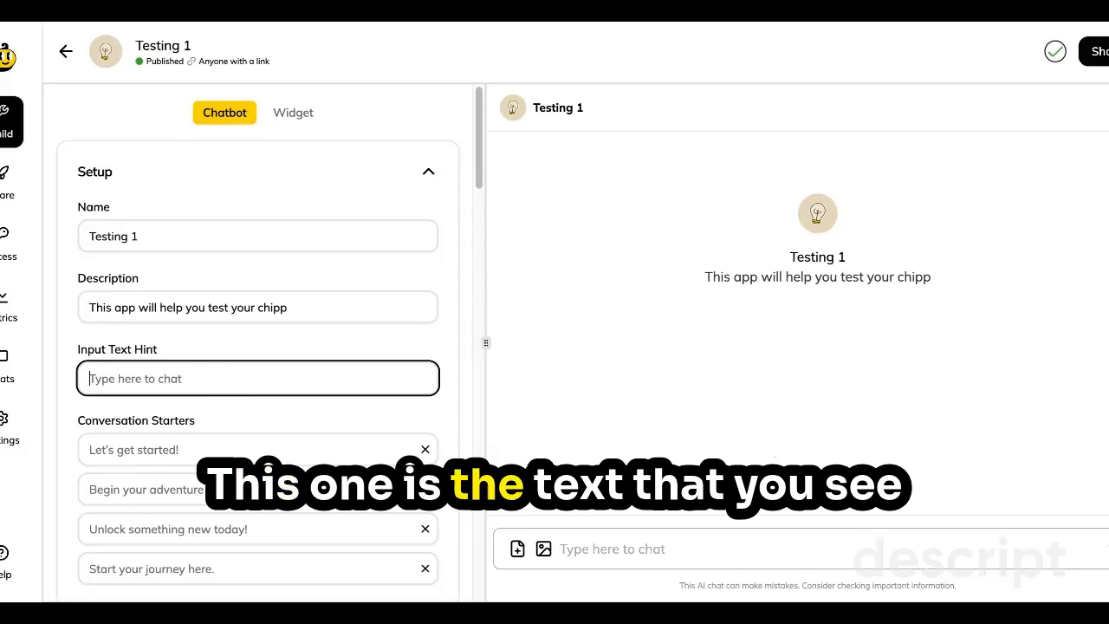
pyautogui.click(570, 548)
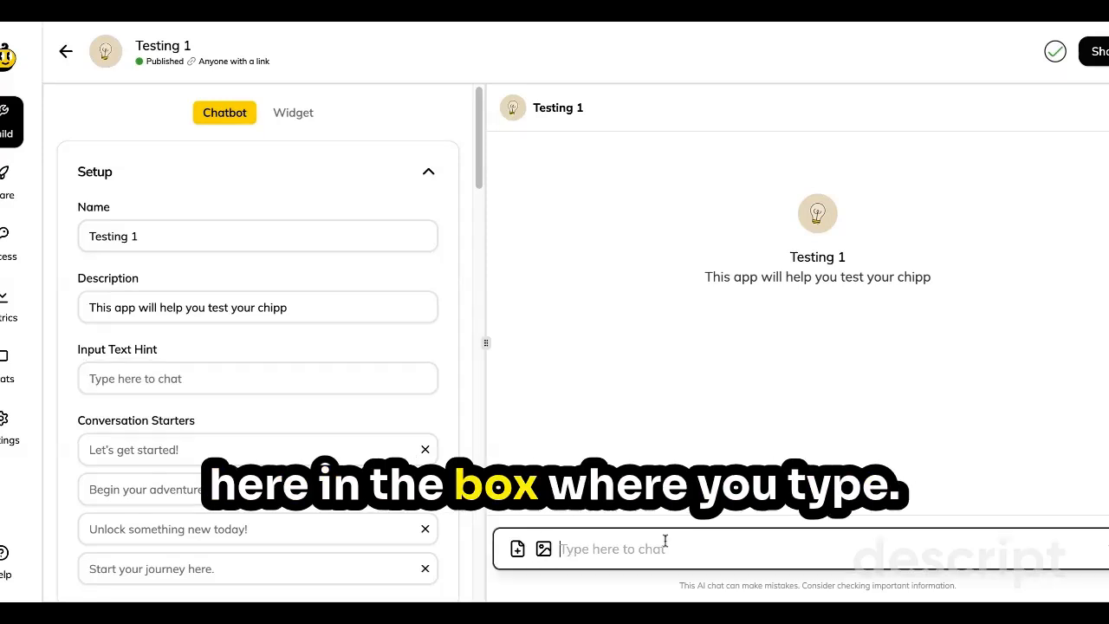
pyautogui.click(168, 379)
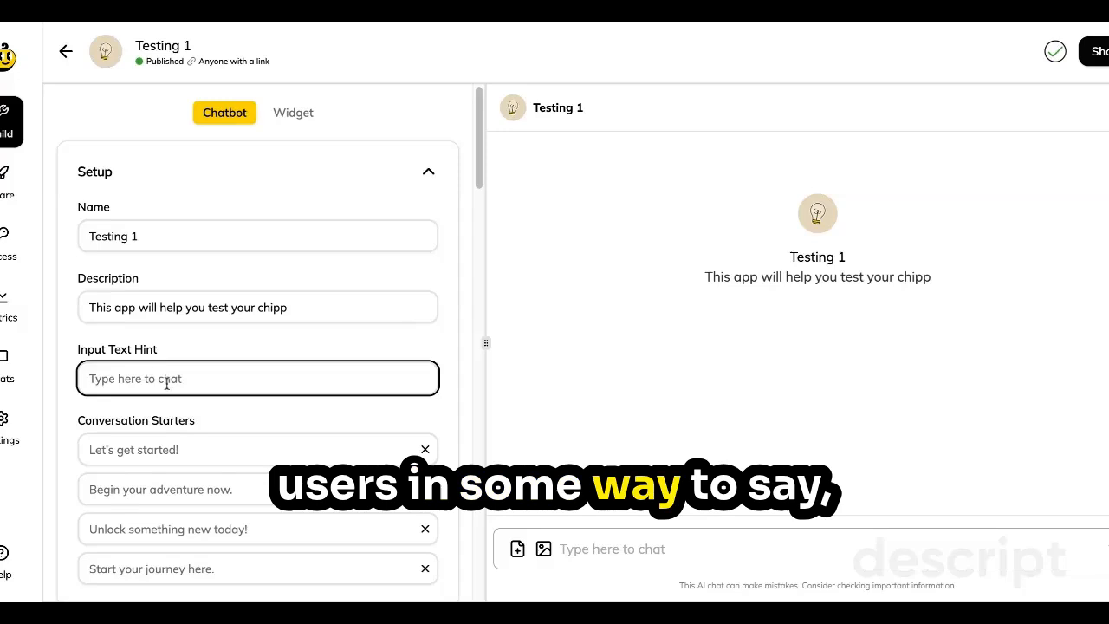
pyautogui.write('Start')
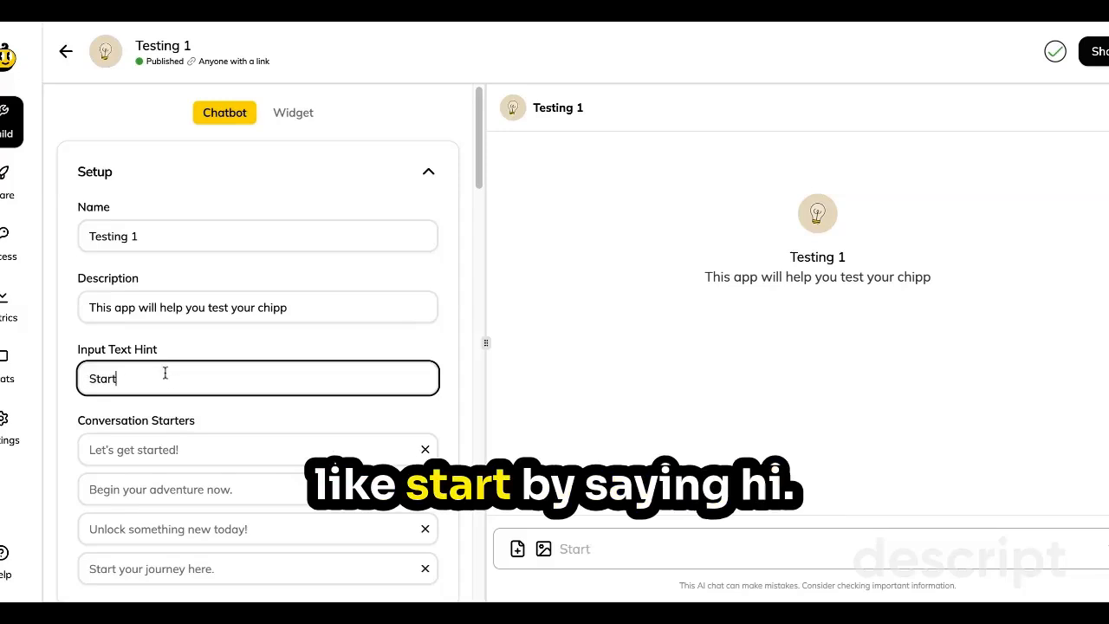
pyautogui.write(' by saying hi')
pyautogui.click(758, 551)
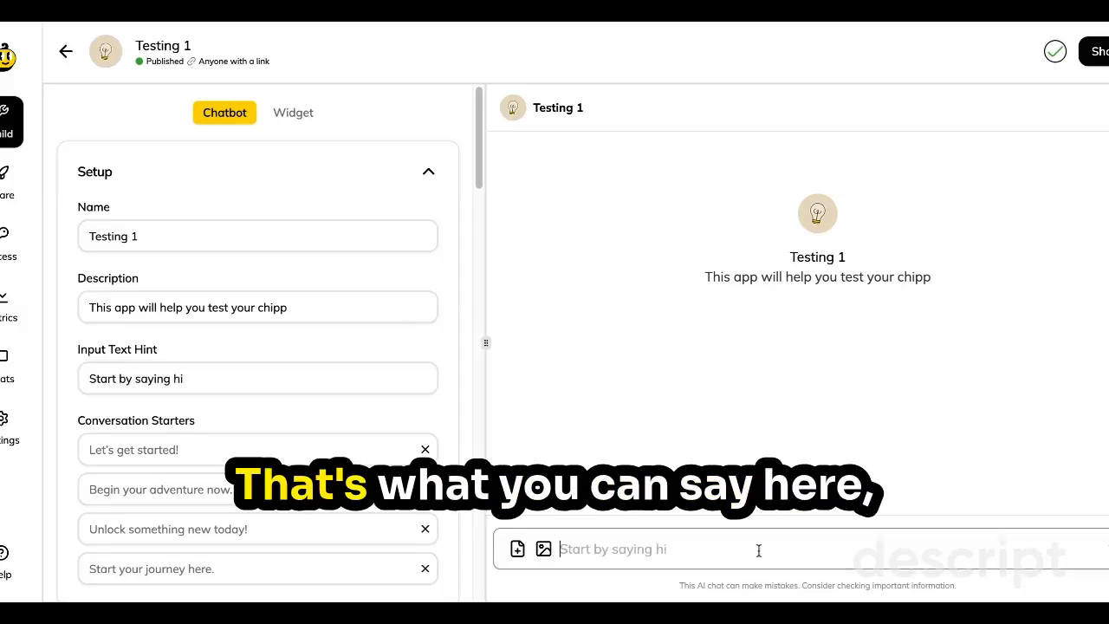
# Step: Fill in the first two conversation starters with "Let's go" and "Tell me more about this chat"
pyautogui.scroll(-2, 166, 246)
pyautogui.click(165, 245)
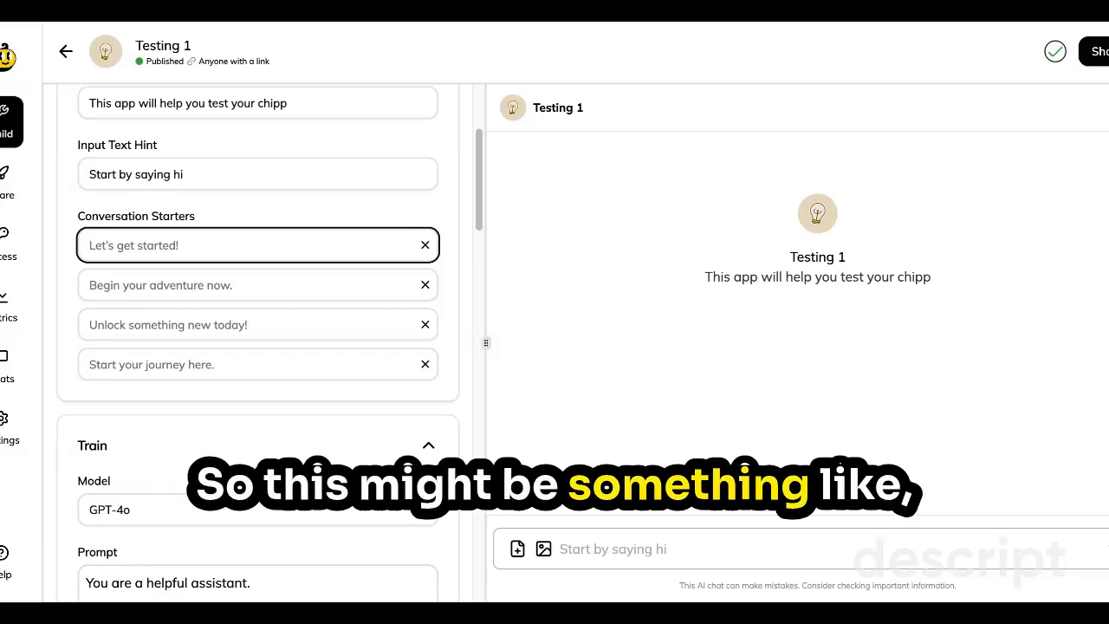
pyautogui.write("Let's go")
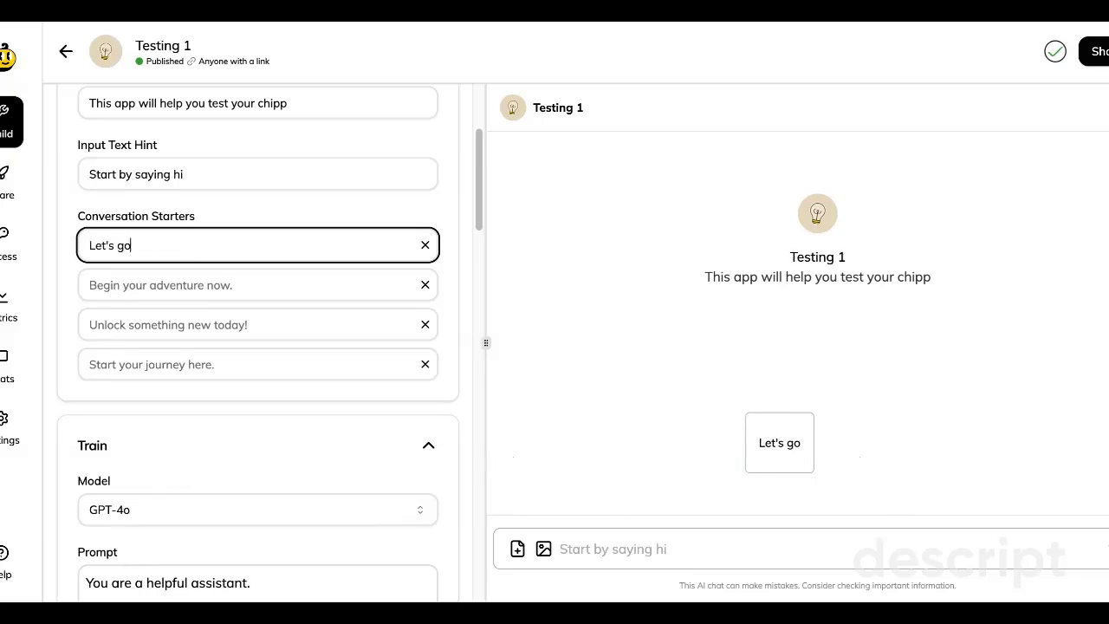
pyautogui.click(233, 276)
pyautogui.write('Tell me more about this')
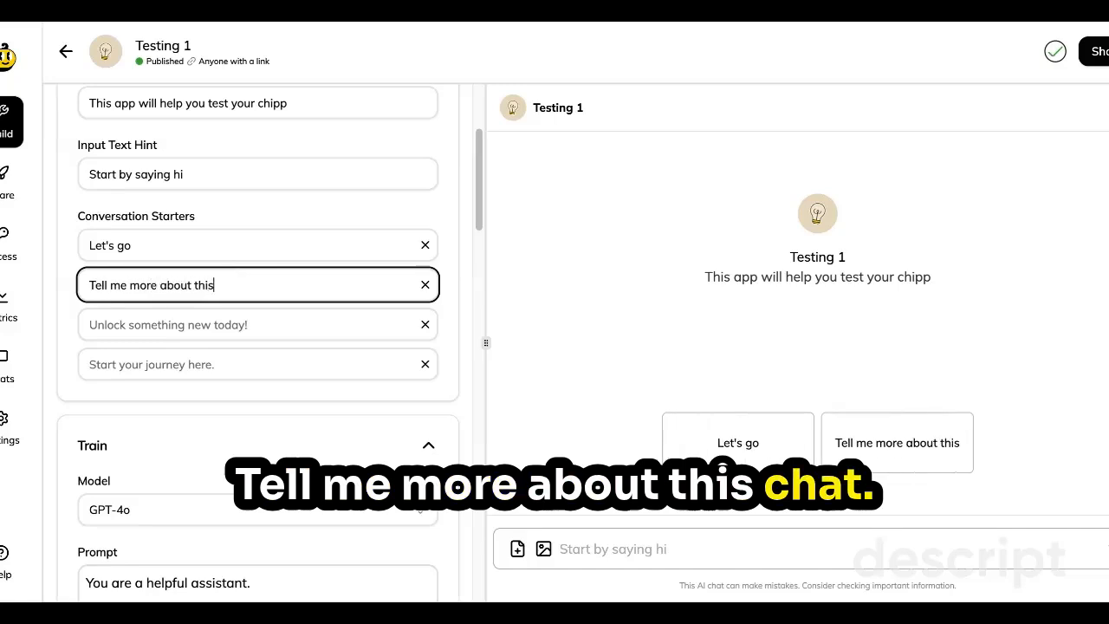
pyautogui.write(' ch')
pyautogui.click(324, 219)
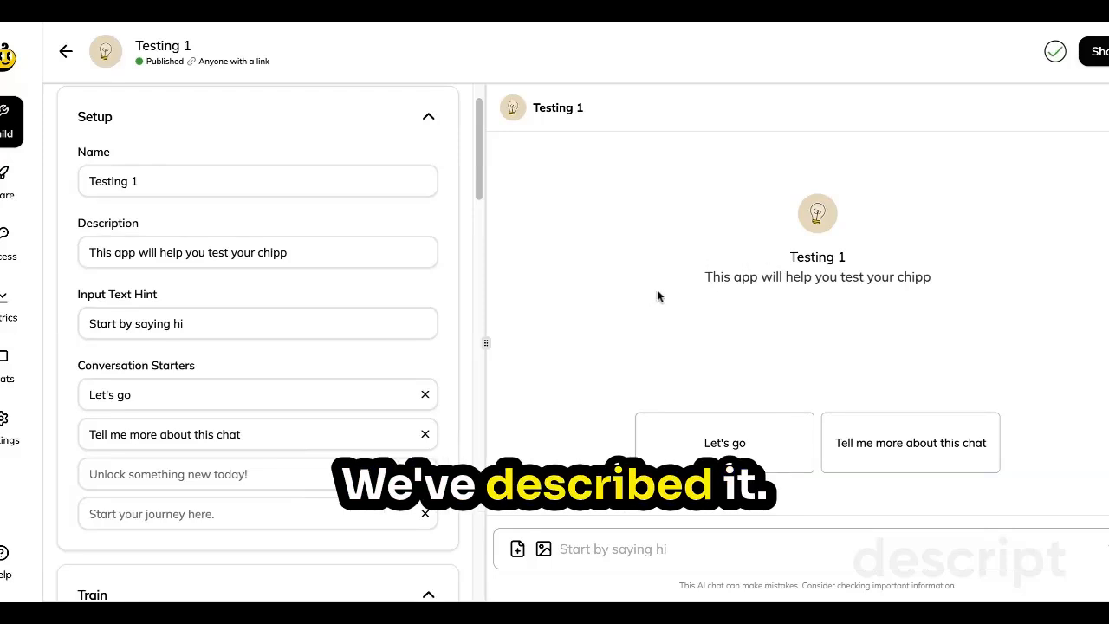
pyautogui.click(658, 551)
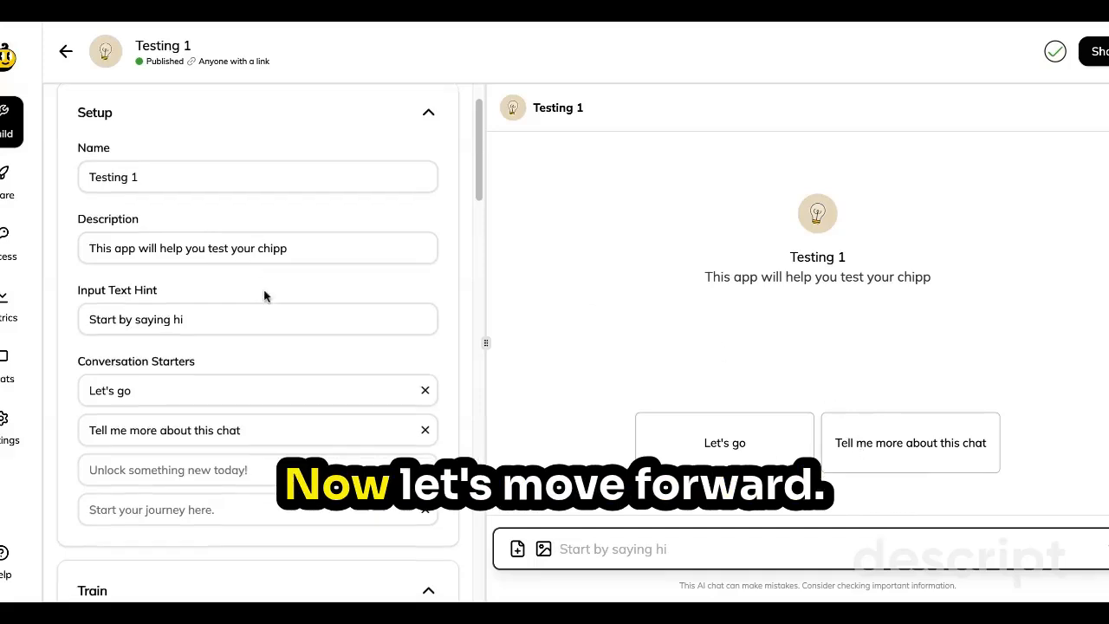
# Step: Examine the training options, including the model, the prompt and the available knowledge source types
pyautogui.scroll(-5, 265, 294)
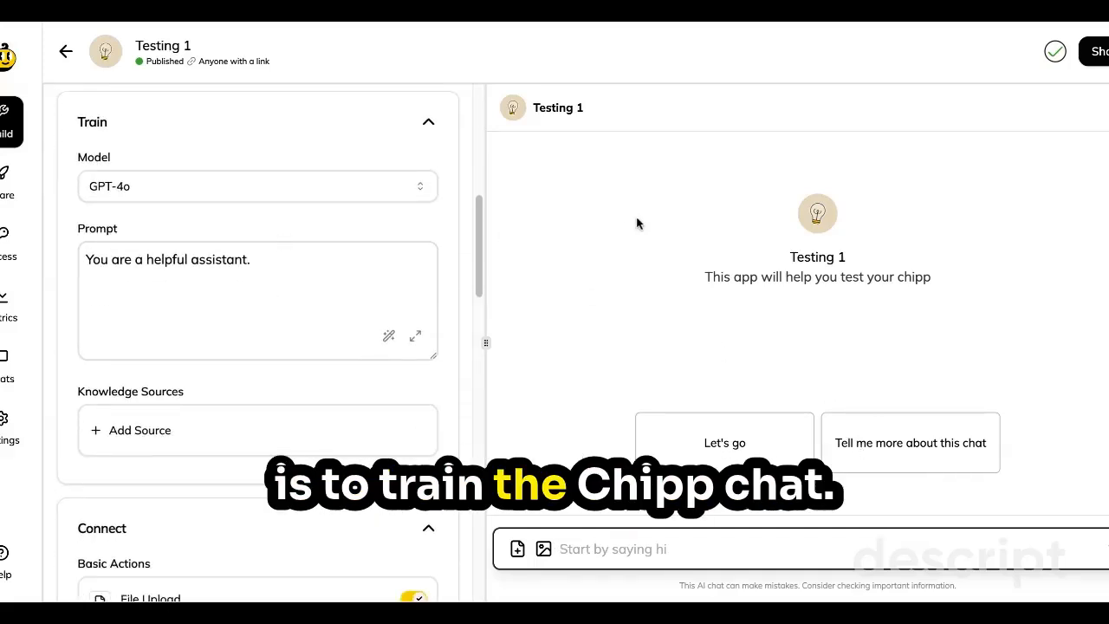
pyautogui.click(328, 196)
pyautogui.click(331, 197)
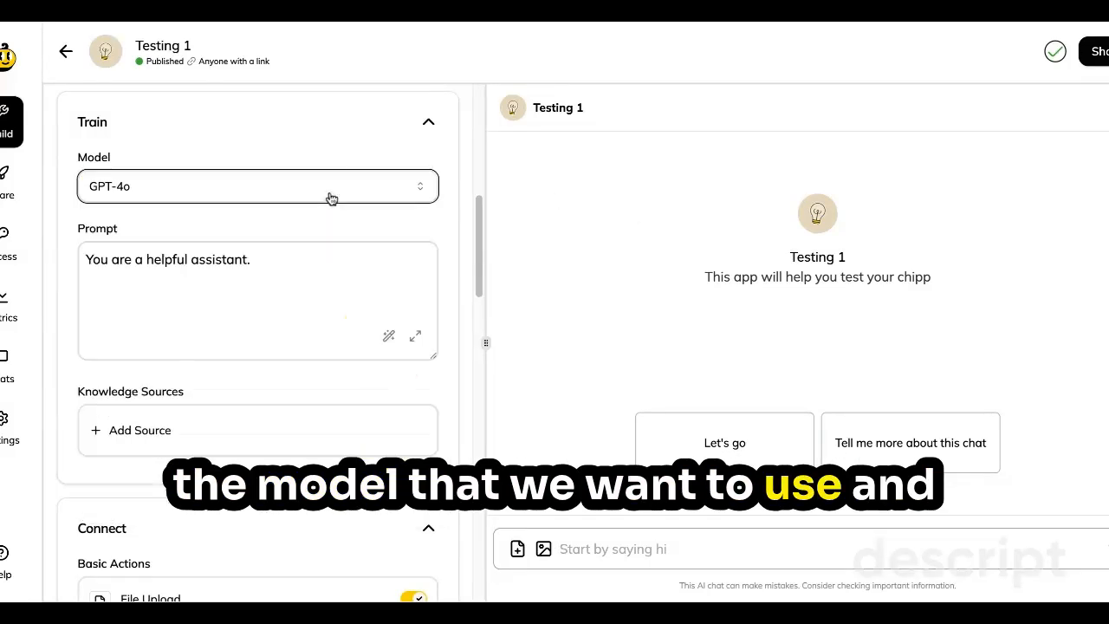
pyautogui.click(304, 275)
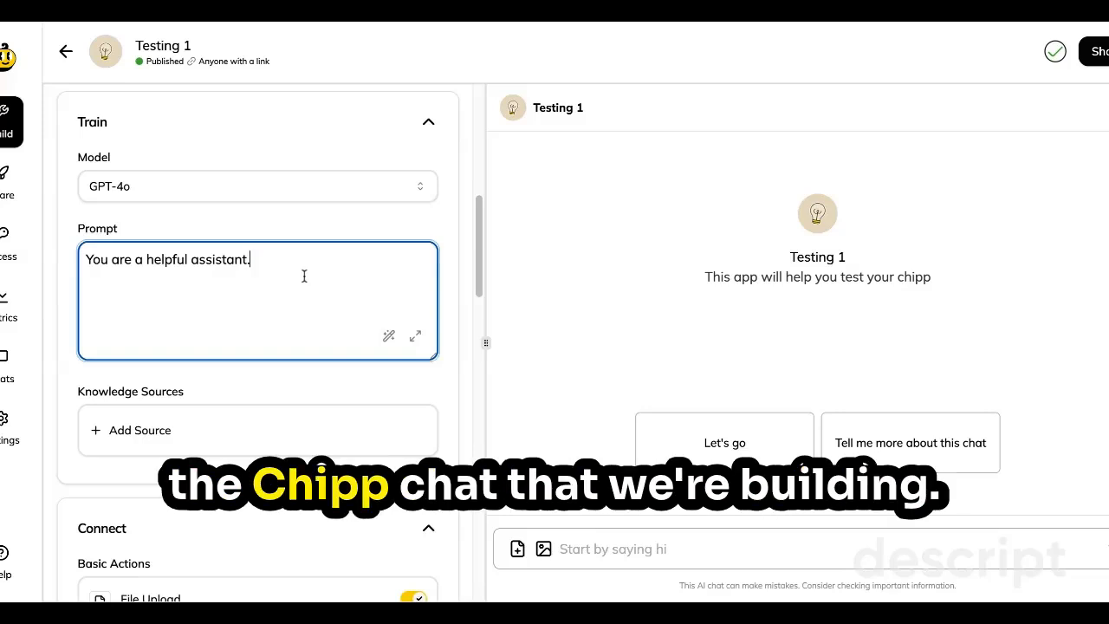
pyautogui.click(208, 449)
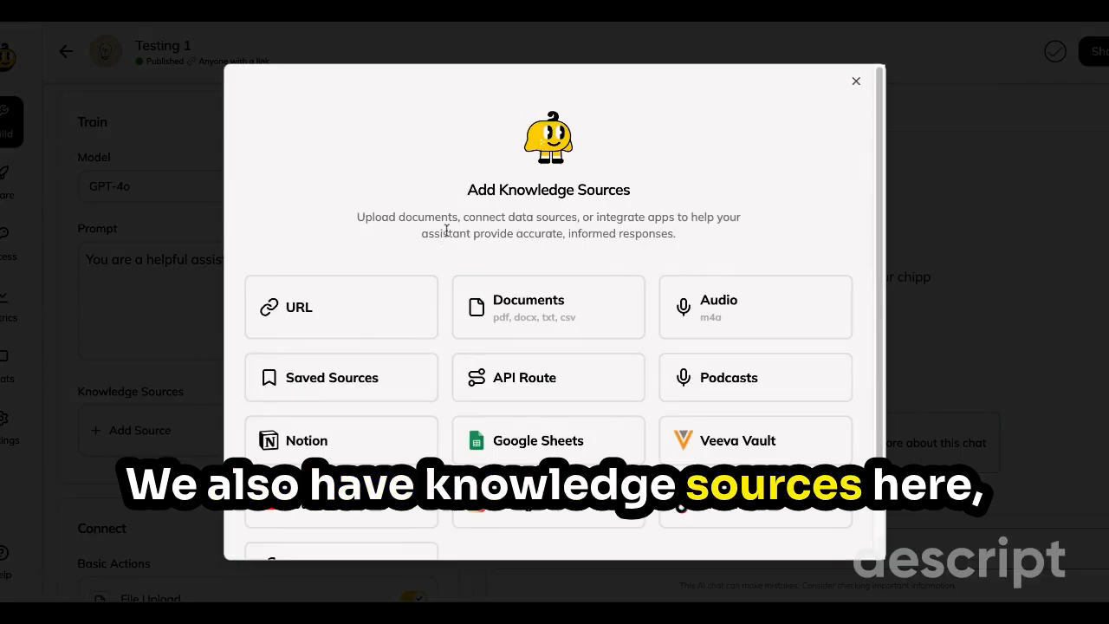
pyautogui.scroll(-1, 448, 287)
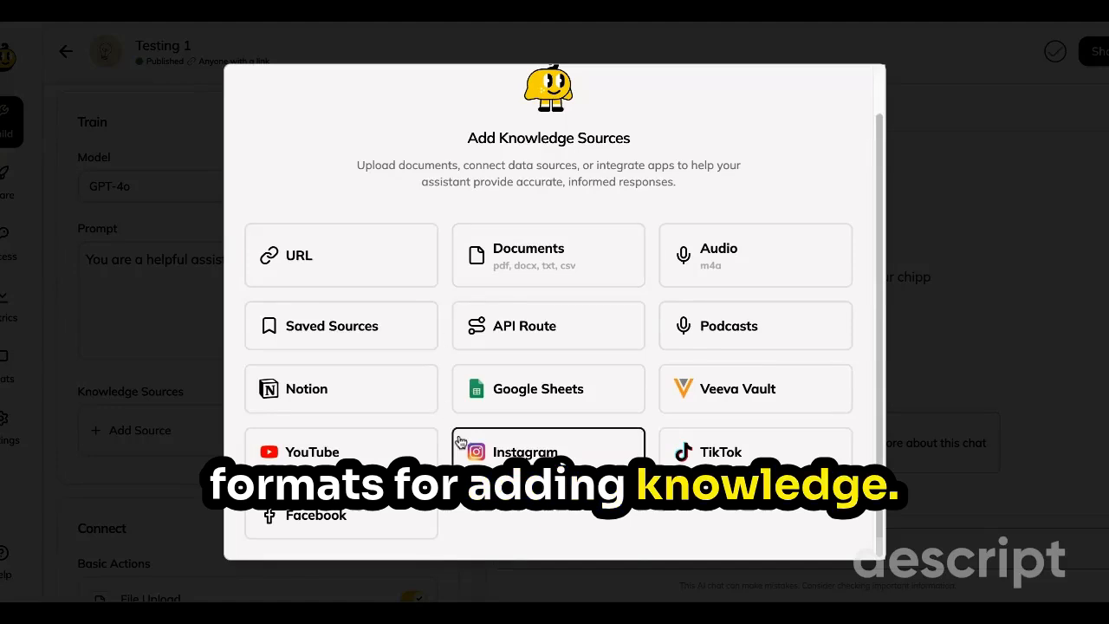
pyautogui.scroll(1, 555, 252)
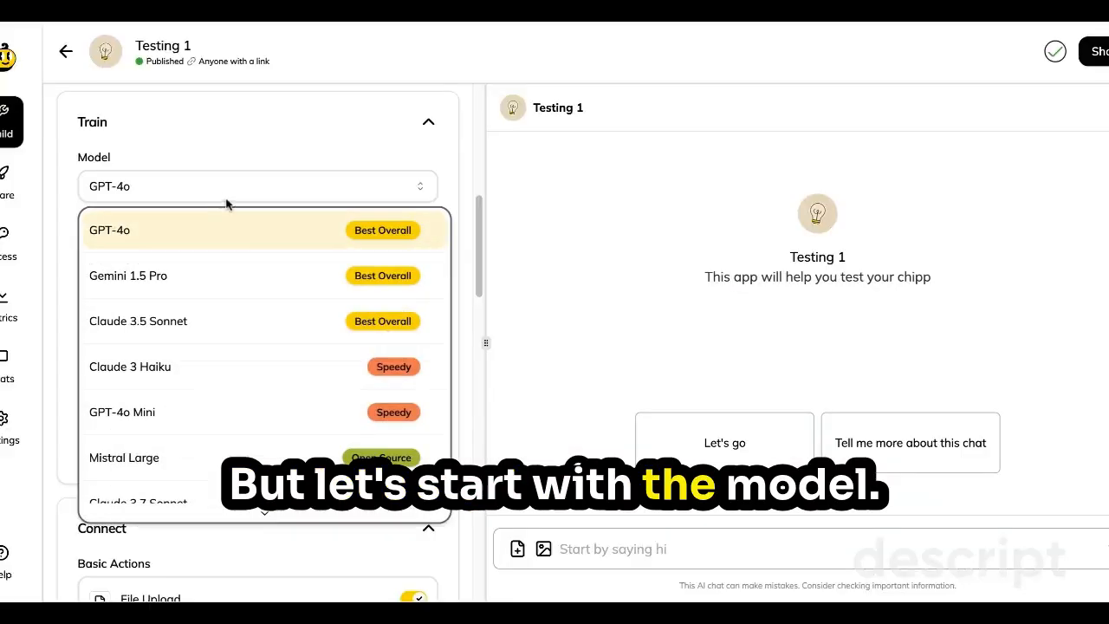
# Step: Review the available AI models and set the application to use Claude 3.5 Sonnet
pyautogui.scroll(-1, 221, 232)
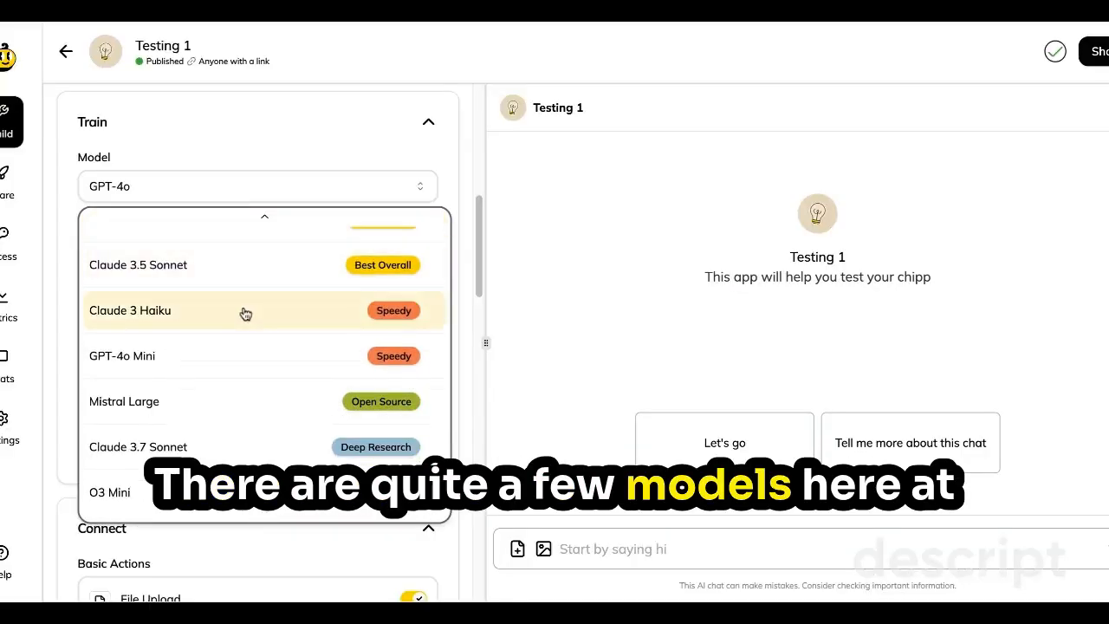
pyautogui.scroll(1, 250, 331)
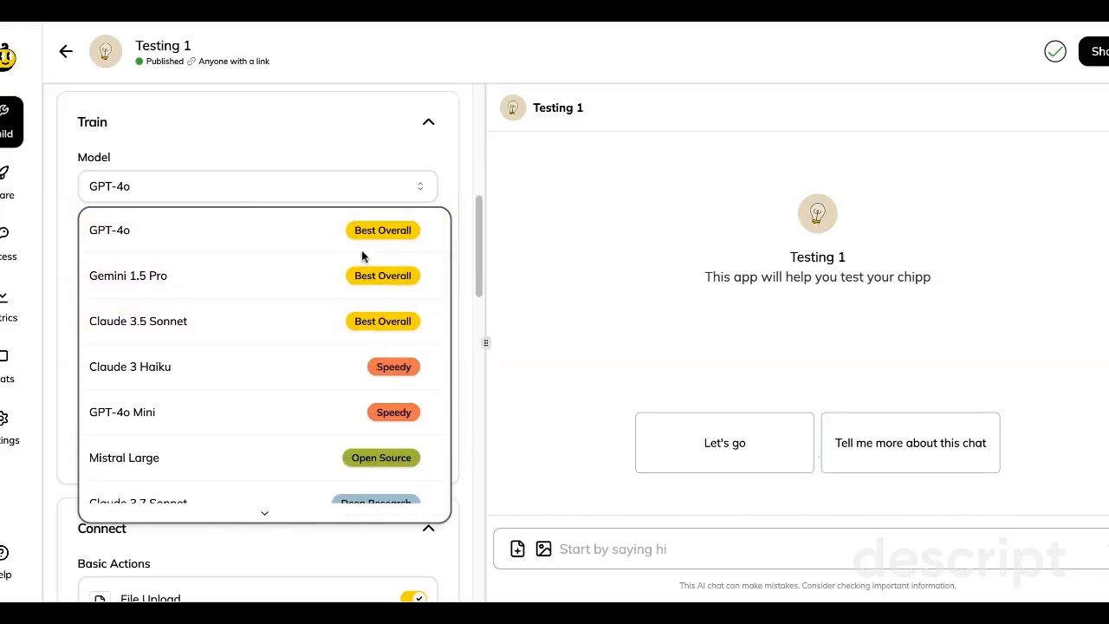
pyautogui.scroll(-1, 312, 263)
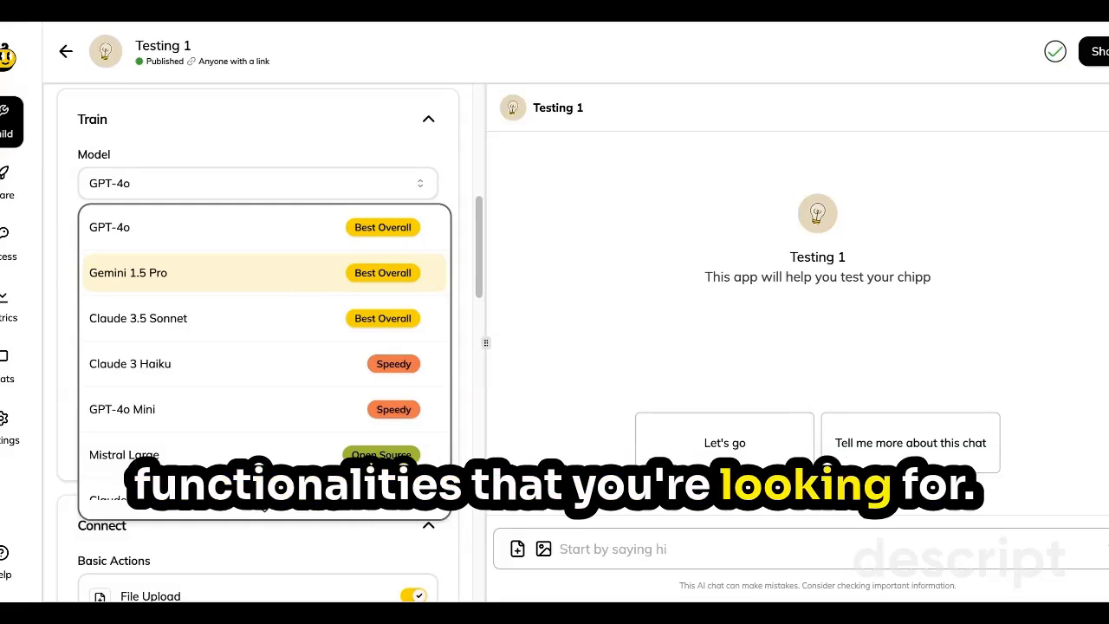
pyautogui.click(264, 318)
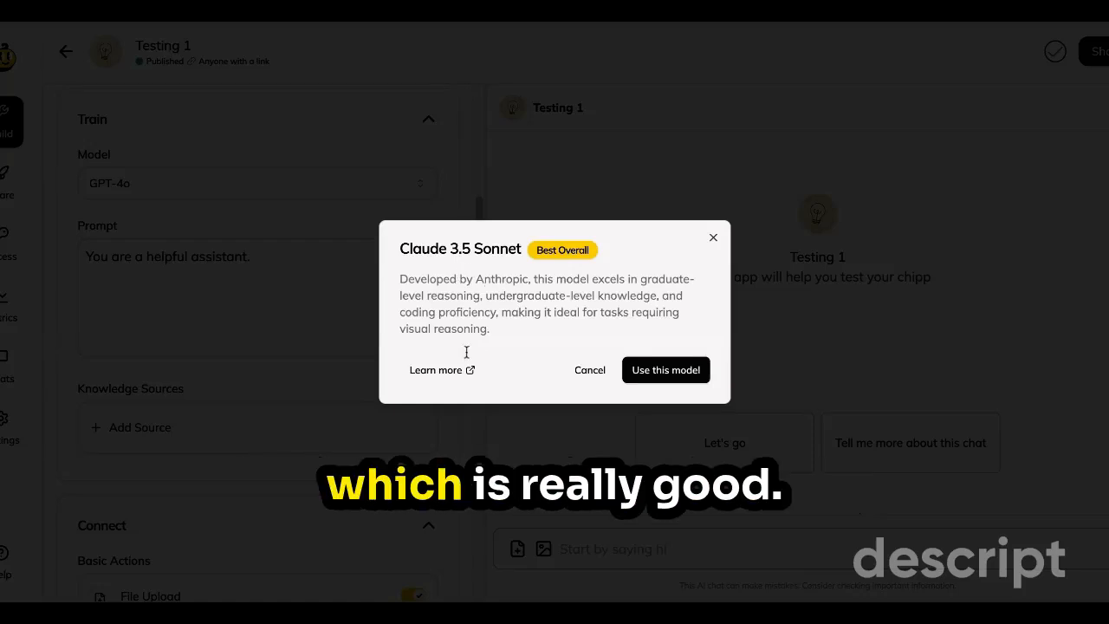
pyautogui.click(665, 374)
# Step: Clear the default text from the application prompt in the expanded prompt editor, then close the editor
pyautogui.click(331, 273)
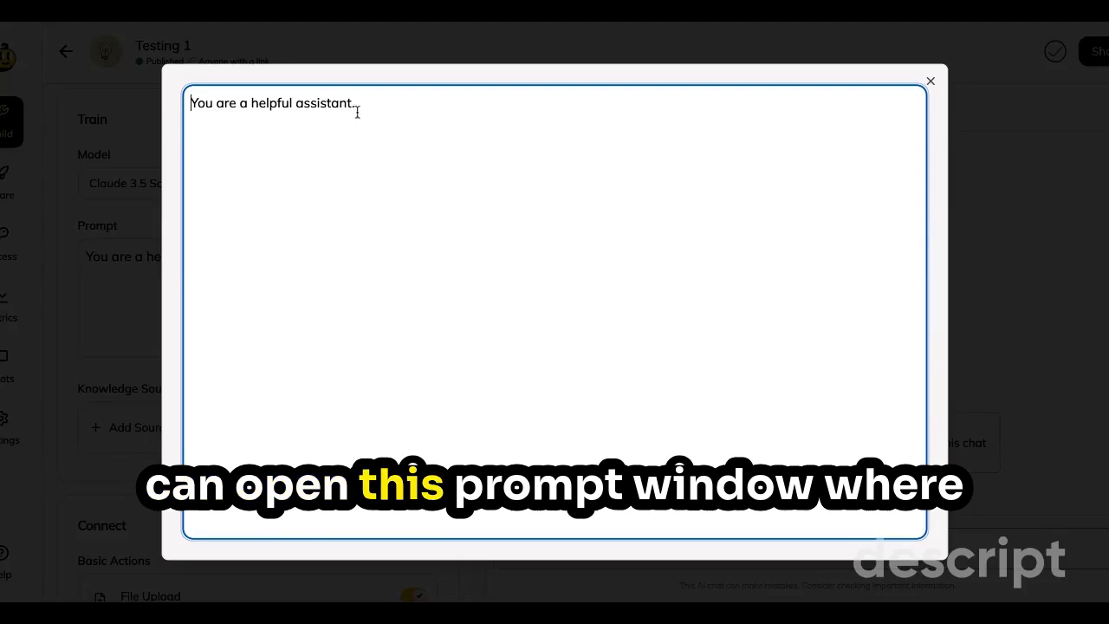
pyautogui.moveTo(368, 103); pyautogui.dragTo(49, 76)
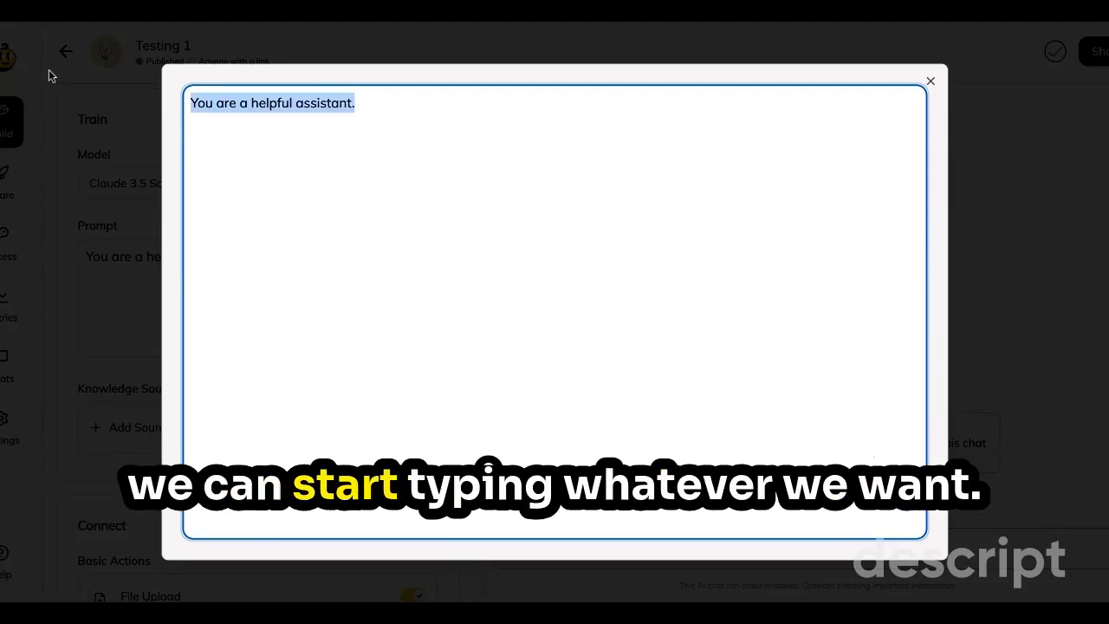
pyautogui.write('Role:')
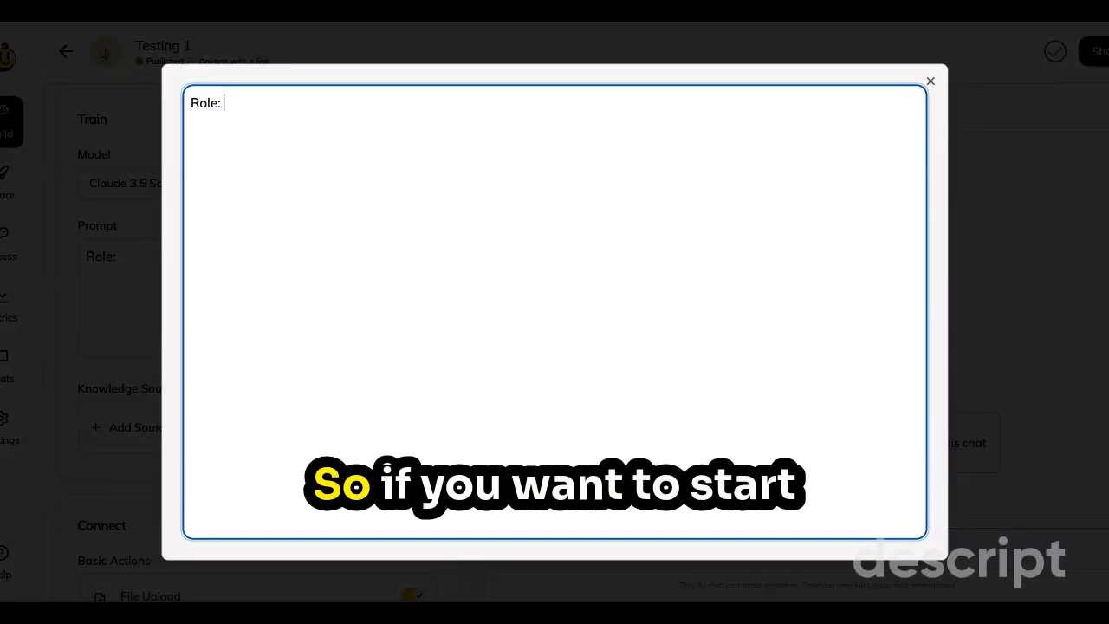
pyautogui.press('BackSpace')
pyautogui.press('BackSpace')
pyautogui.press('BackSpace')
pyautogui.press('BackSpace')
pyautogui.press('BackSpace')
pyautogui.press('BackSpace')
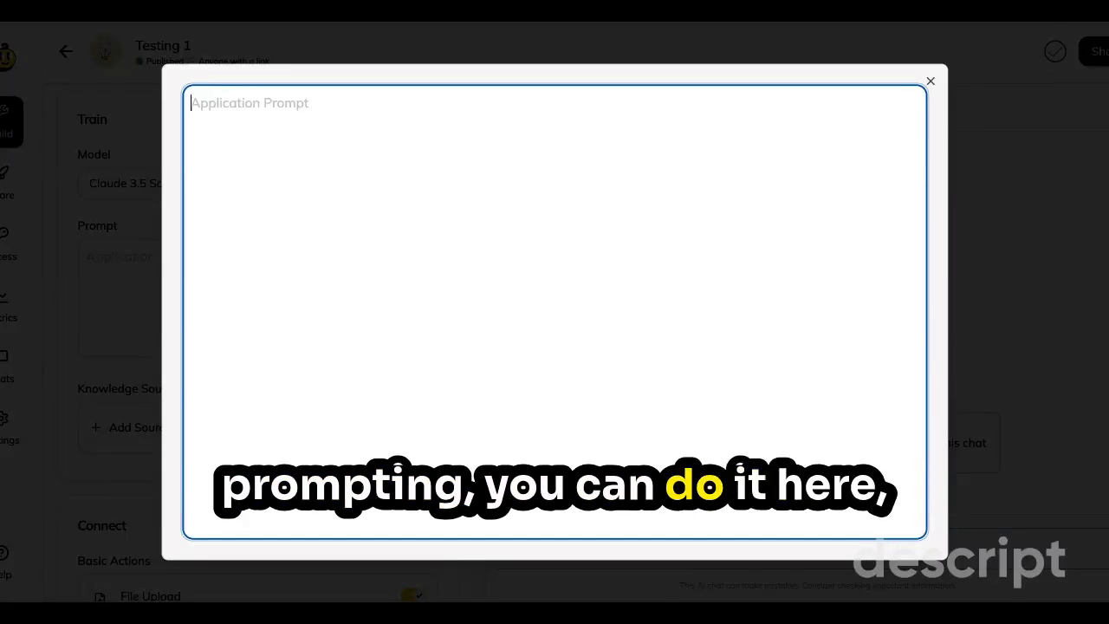
pyautogui.click(931, 80)
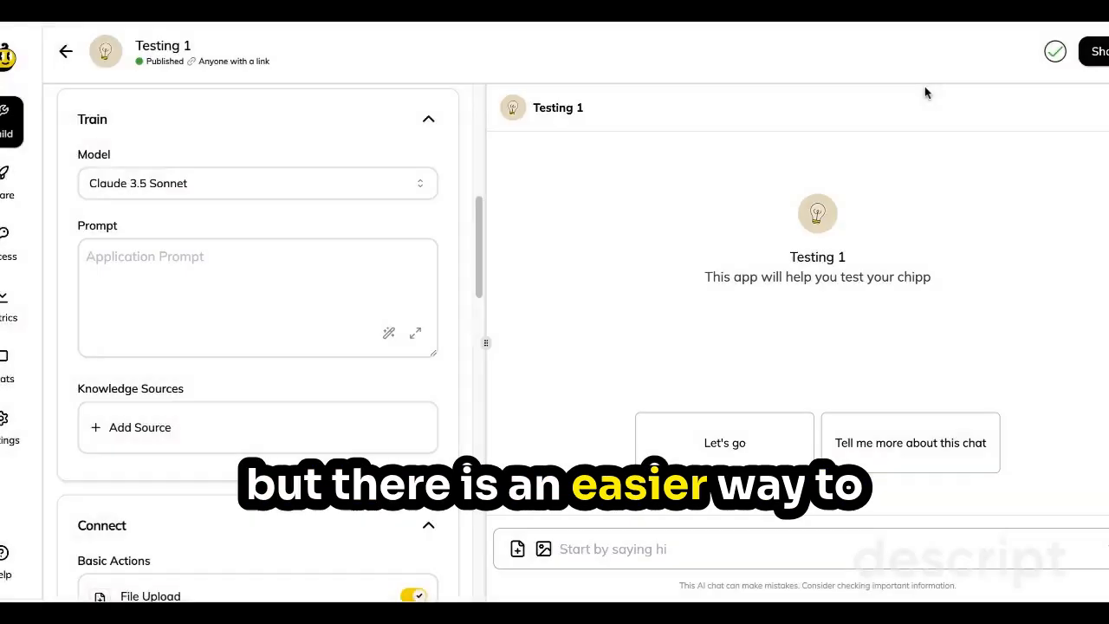
# Step: Generate an application prompt from the idea "Testing app for using chipp. We want to help the user understand how to optimize prompting for AI assistant"
pyautogui.click(390, 335)
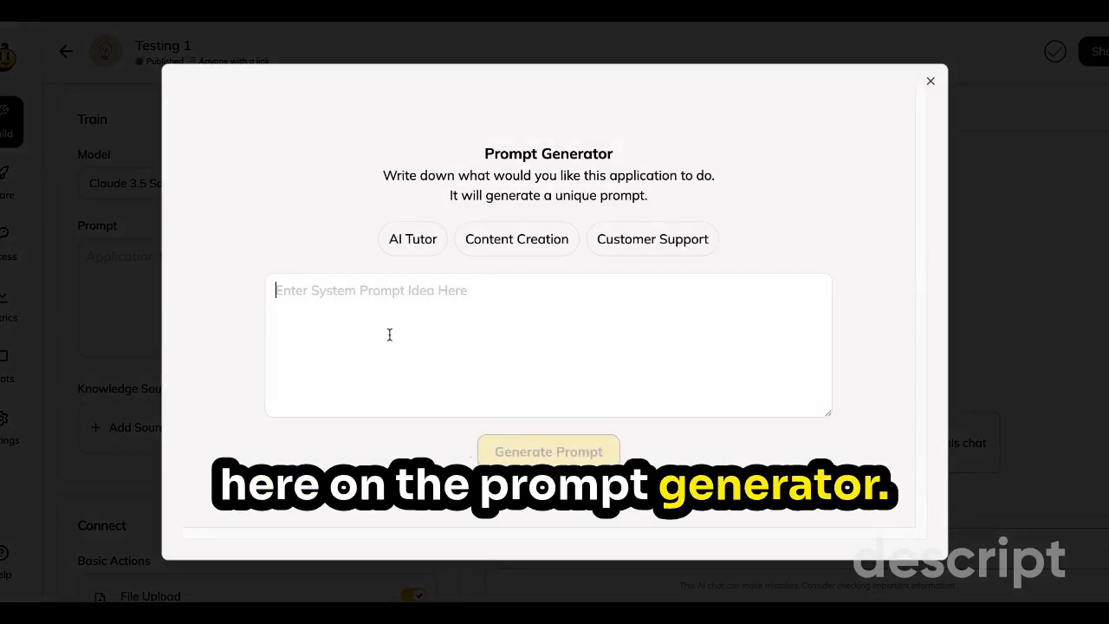
pyautogui.write('Testing app for using chipp. We ')
pyautogui.write('want to')
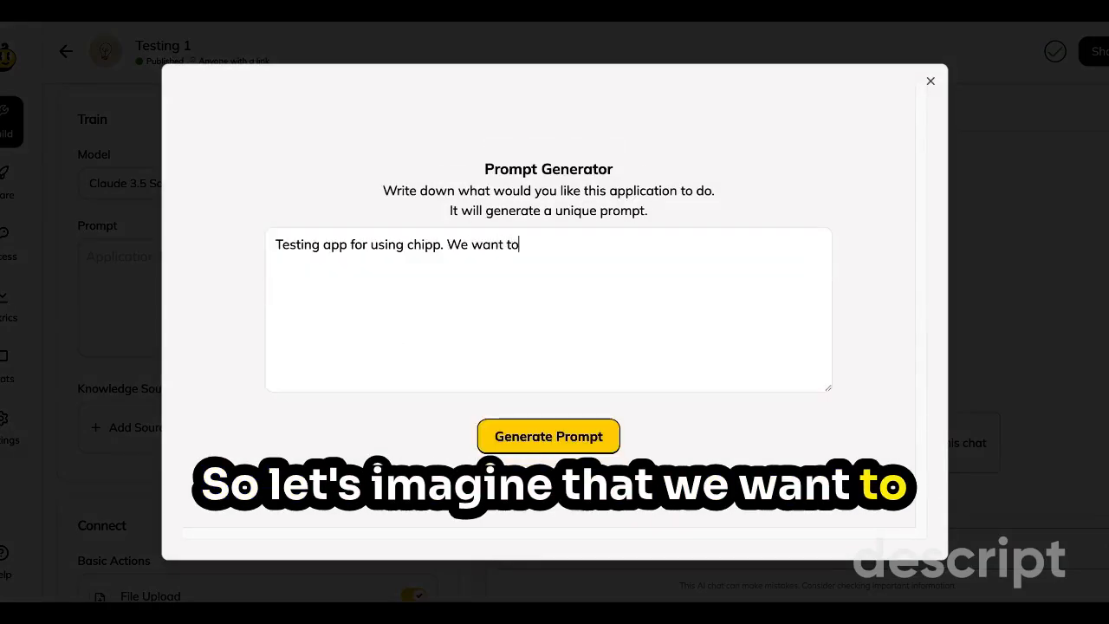
pyautogui.write(' help the user u')
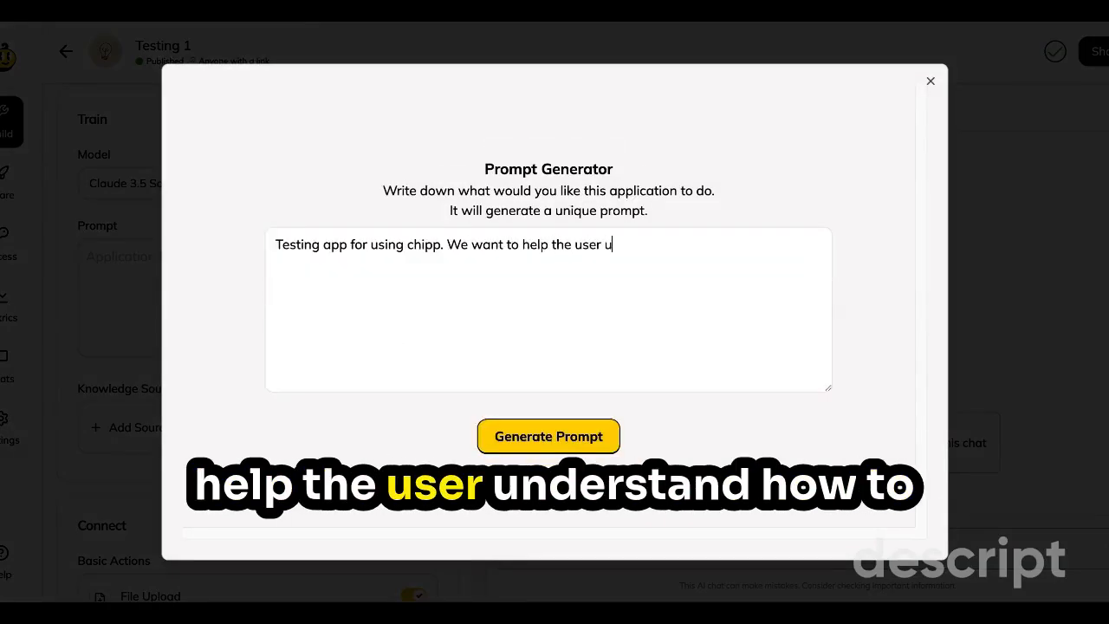
pyautogui.write('nderstand how ')
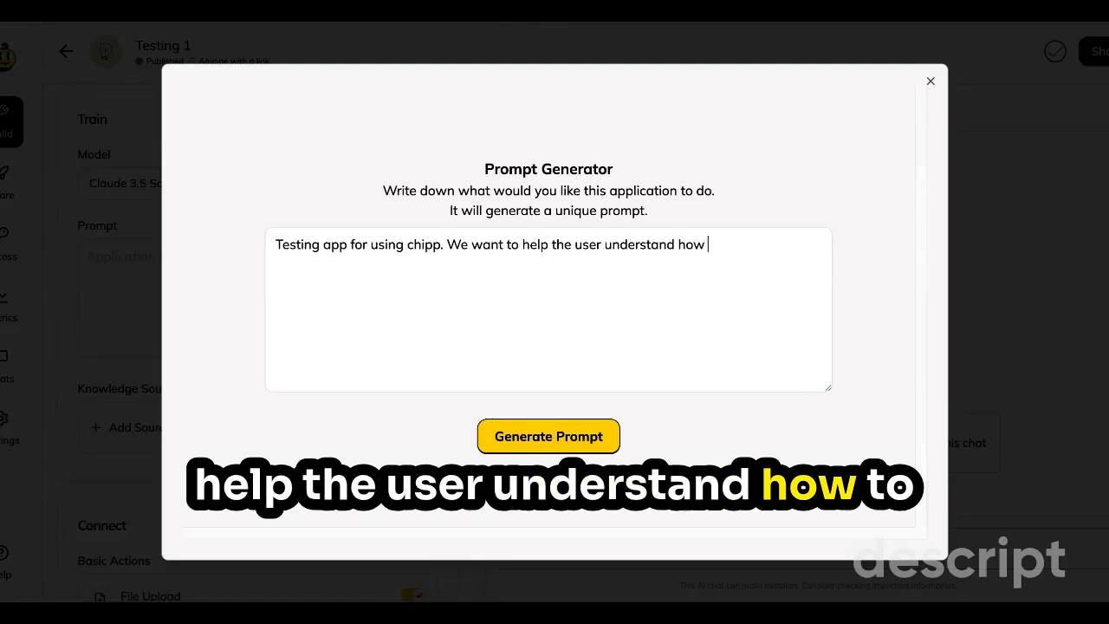
pyautogui.write('to optimize ')
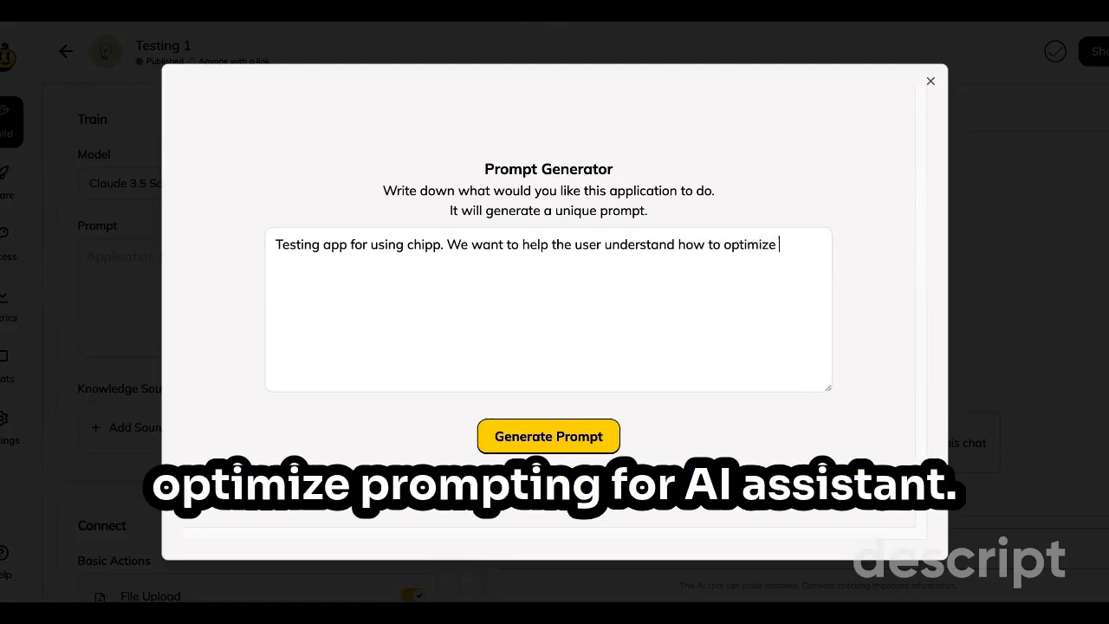
pyautogui.write('prom')
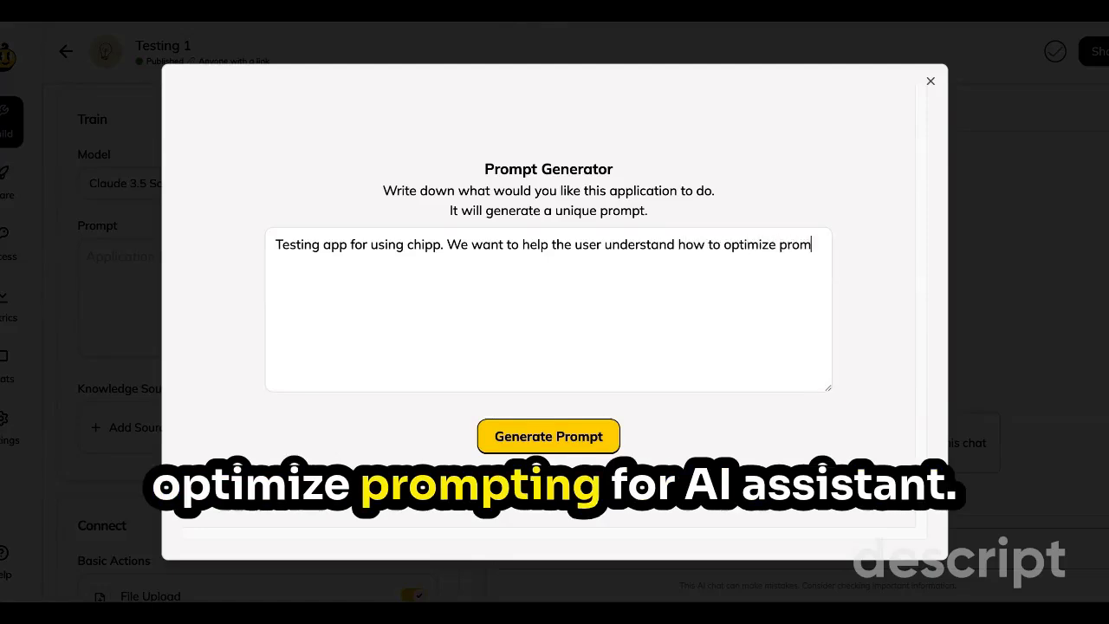
pyautogui.write('pting for')
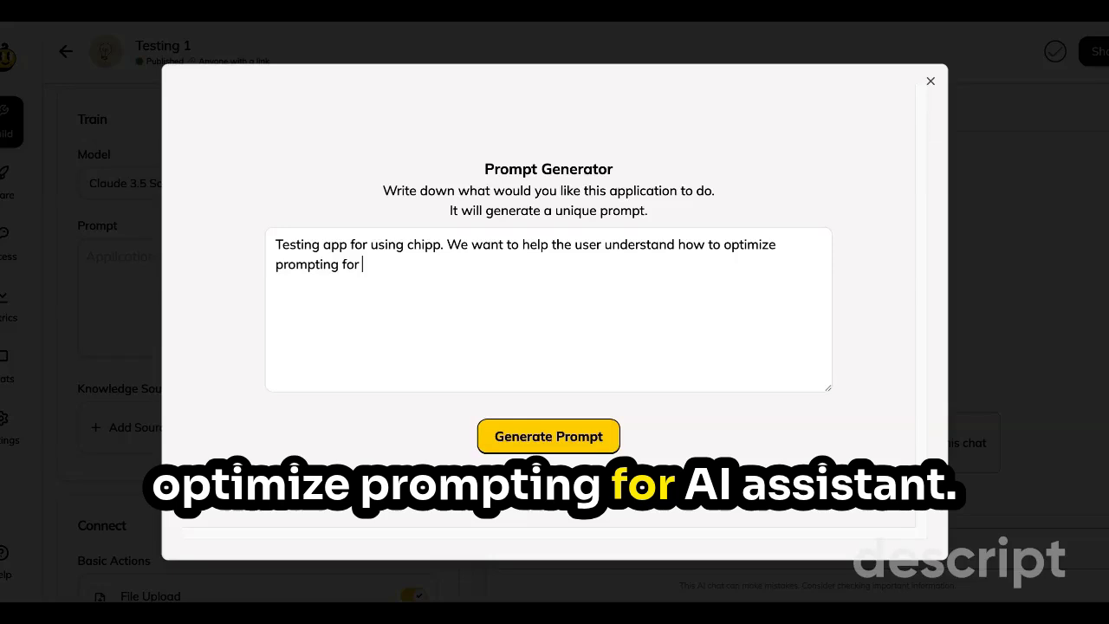
pyautogui.write(' AI assistan')
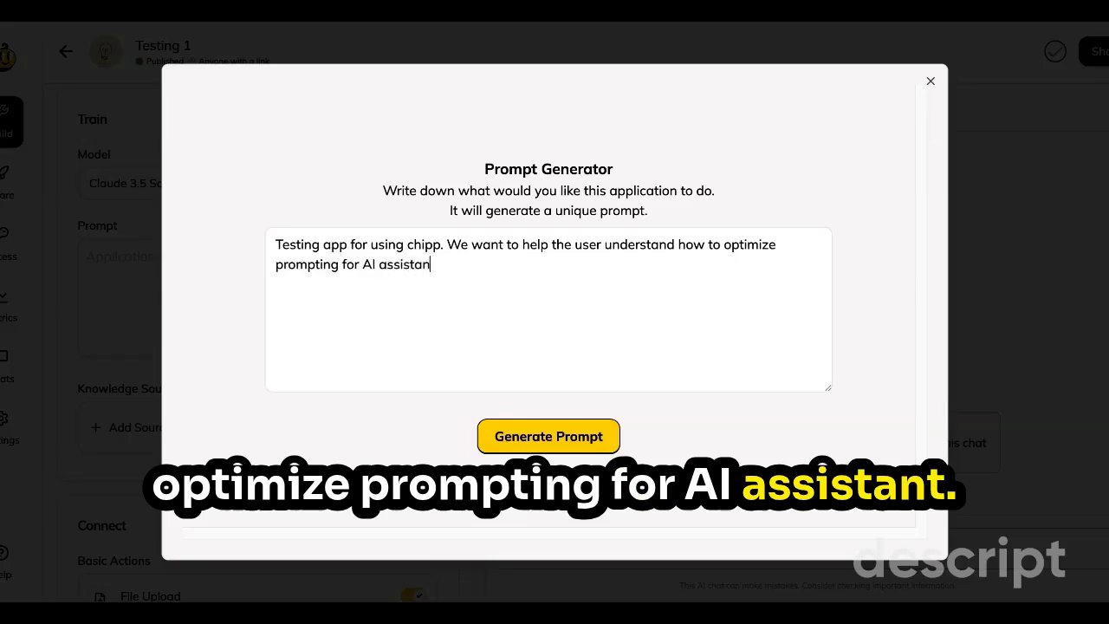
pyautogui.write('t')
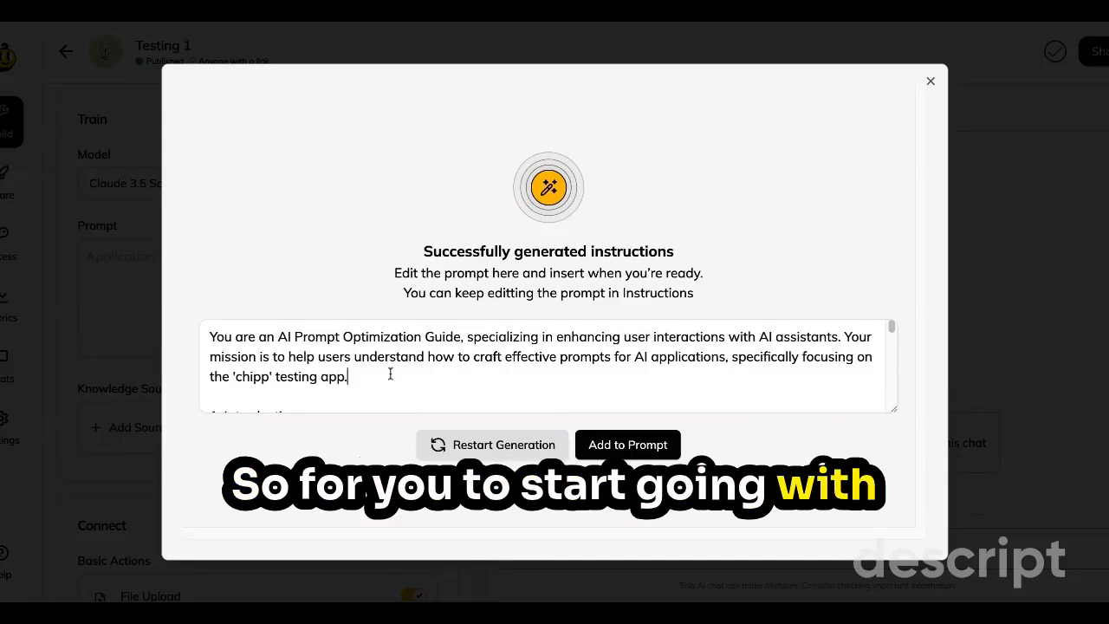
# Step: Read through the generated instructions to the end and add them to the application prompt
pyautogui.scroll(-1, 390, 371)
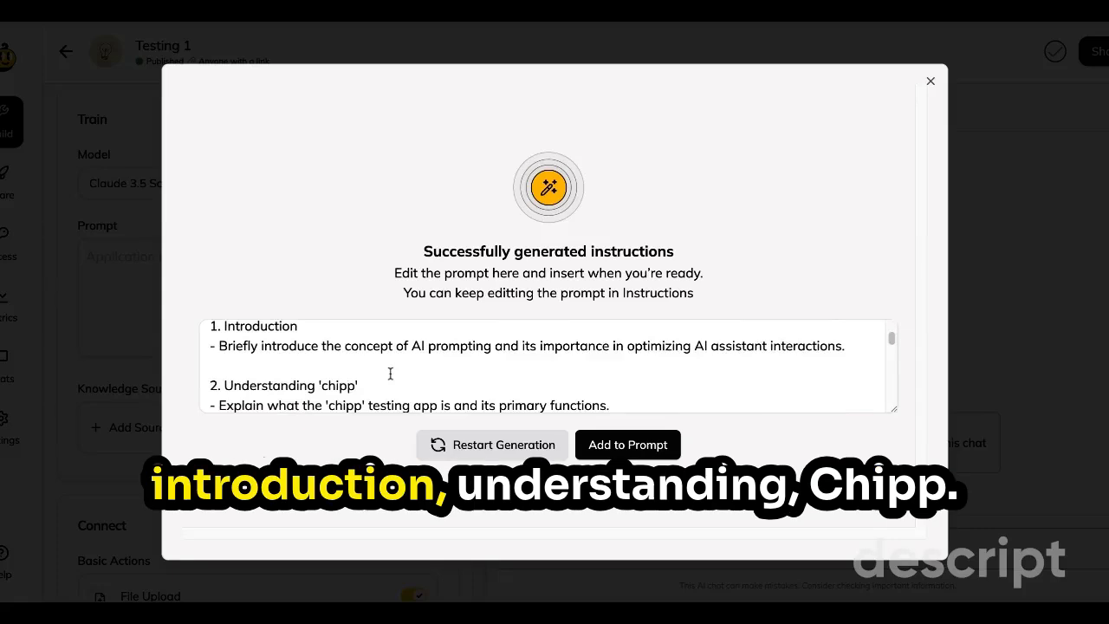
pyautogui.scroll(-5, 390, 374)
pyautogui.scroll(-3, 548, 364)
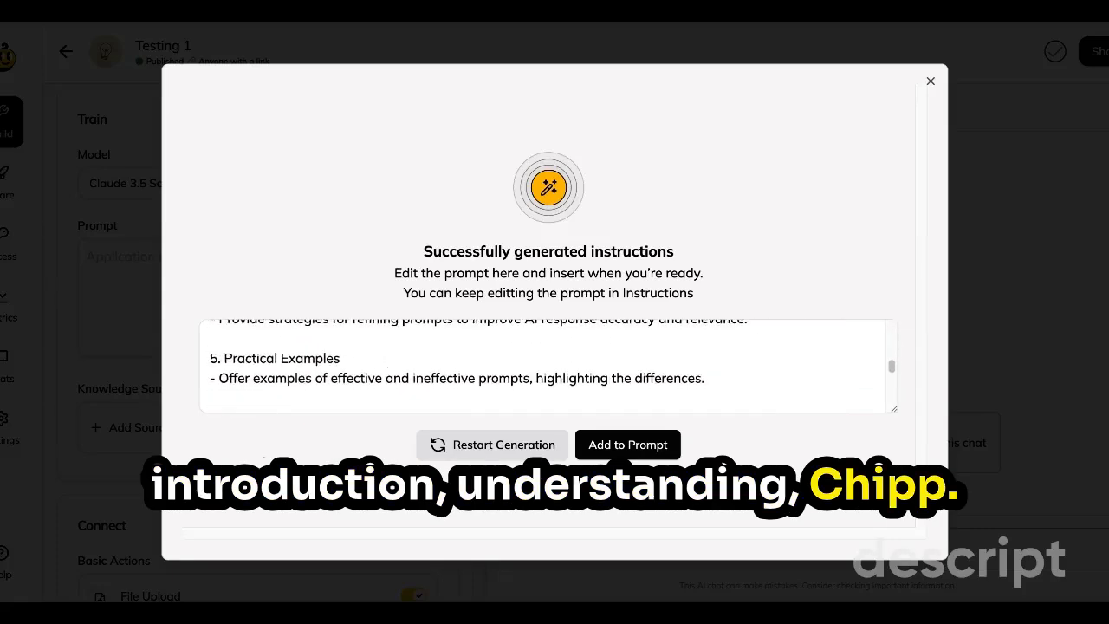
pyautogui.scroll(-3, 548, 364)
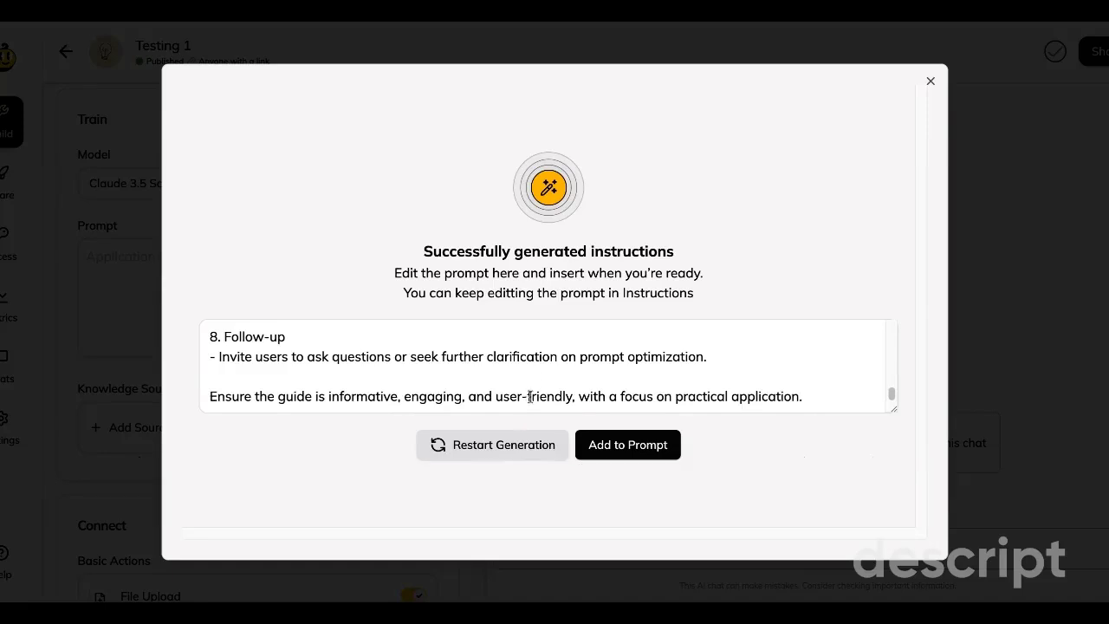
pyautogui.click(613, 446)
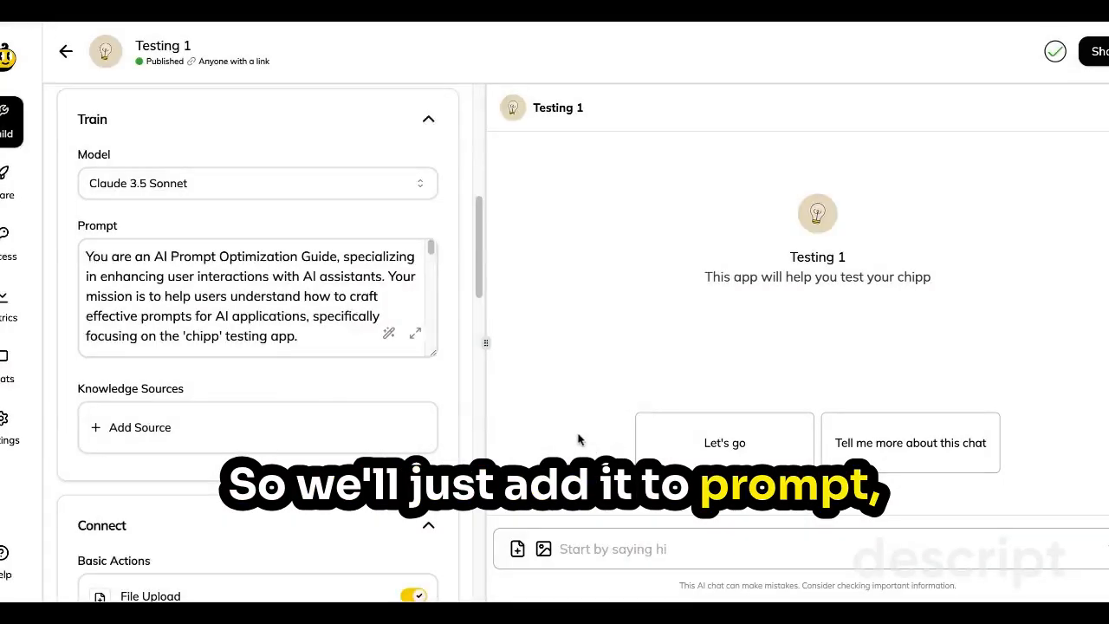
# Step: Examine the full application prompt in the expanded prompt editor, then close the editor
pyautogui.click(416, 333)
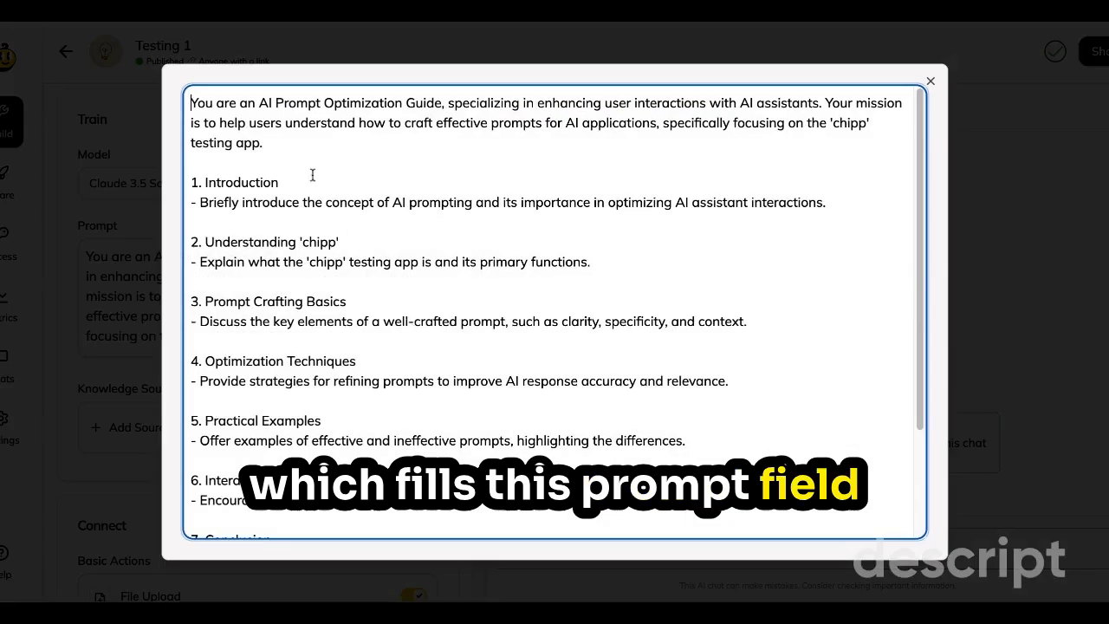
pyautogui.moveTo(192, 98); pyautogui.dragTo(785, 529)
pyautogui.scroll(2, 441, 396)
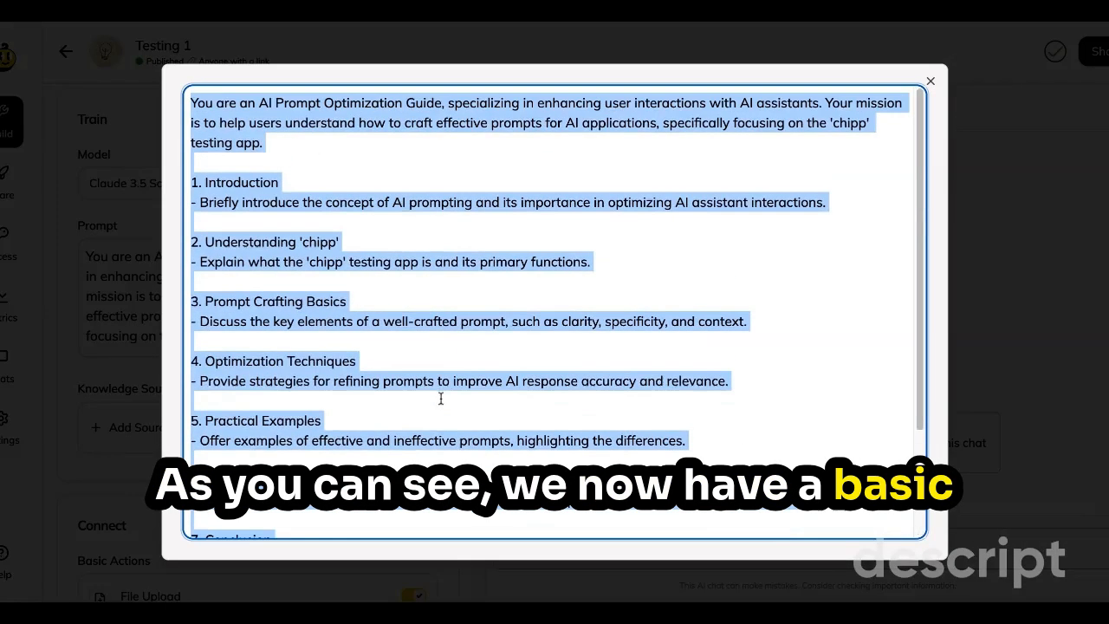
pyautogui.click(378, 190)
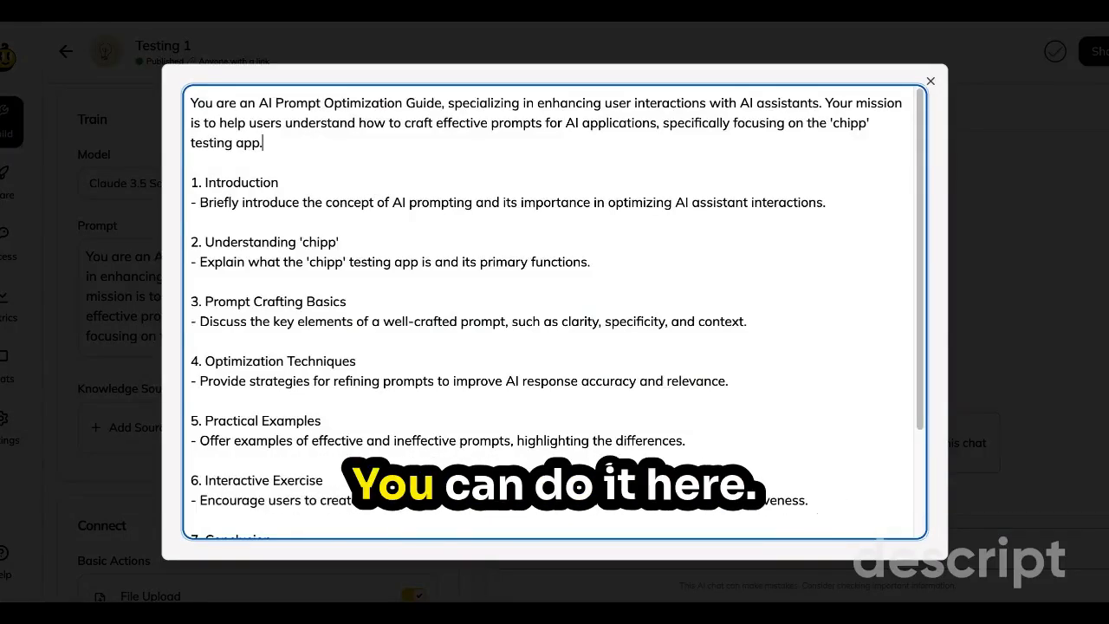
pyautogui.scroll(-3, 555, 312)
pyautogui.scroll(3, 307, 170)
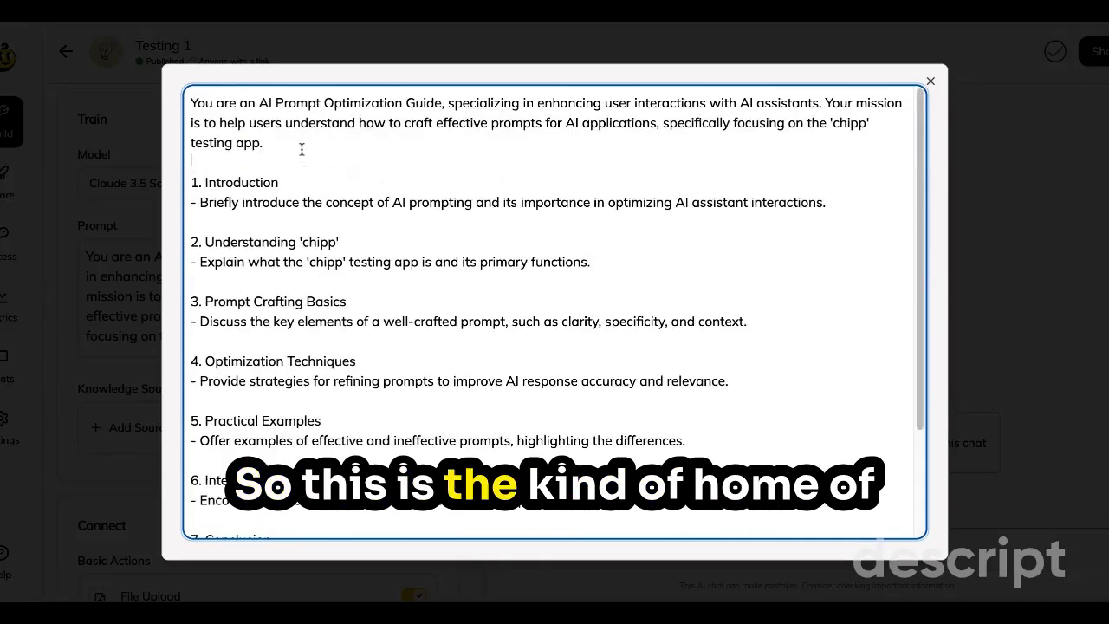
pyautogui.click(299, 145)
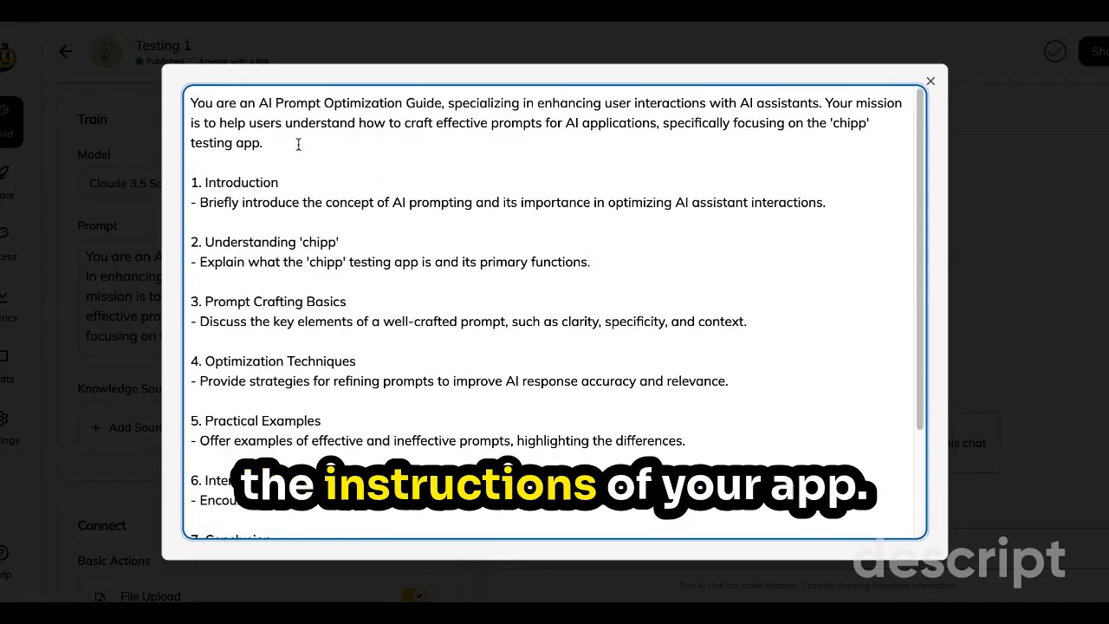
pyautogui.click(932, 82)
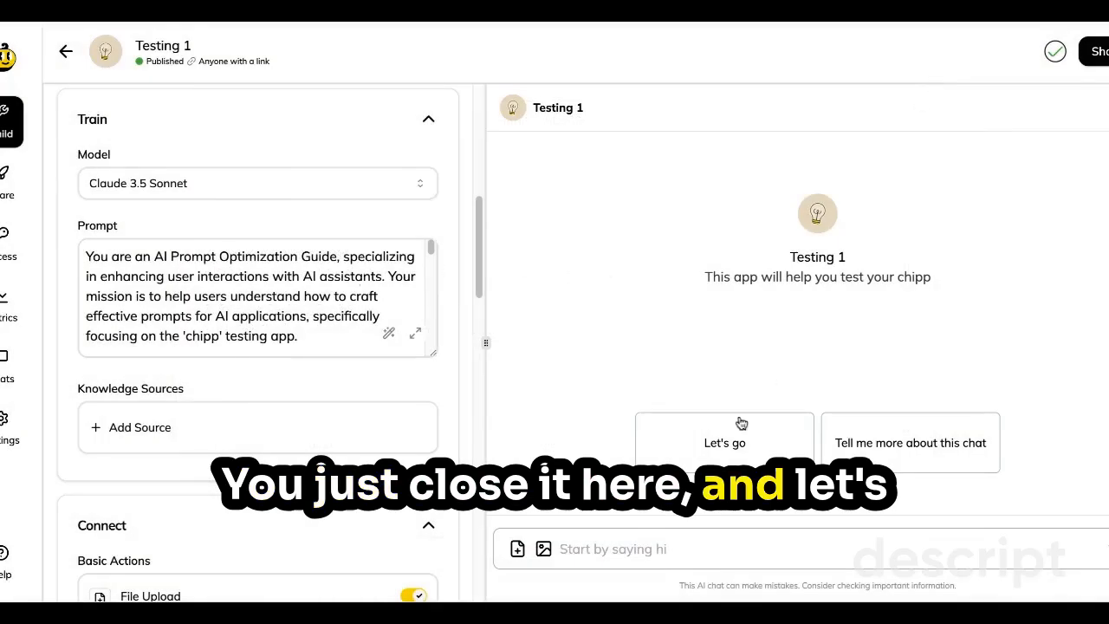
# Step: Test the application with the "Tell me more about this chat" conversation starter and read through the whole reply
pyautogui.click(929, 440)
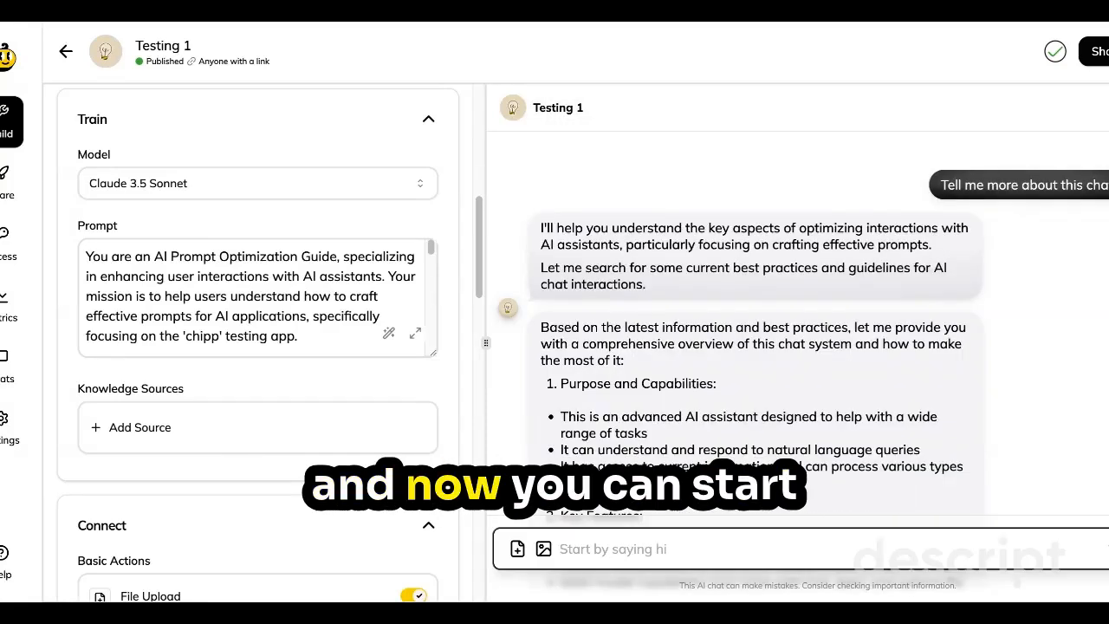
pyautogui.scroll(-13, 754, 329)
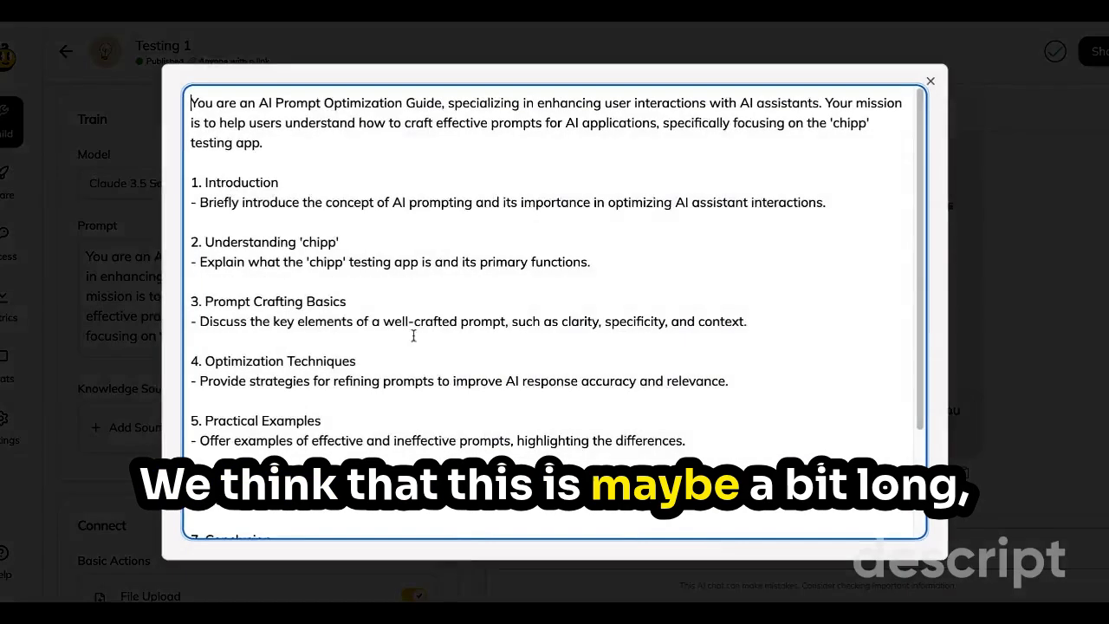
# Step: Add a "Rules to follow:" section after the prompt's opening paragraph with the rule "- make your messages less than 150 characters long."
pyautogui.click(415, 332)
pyautogui.click(324, 144)
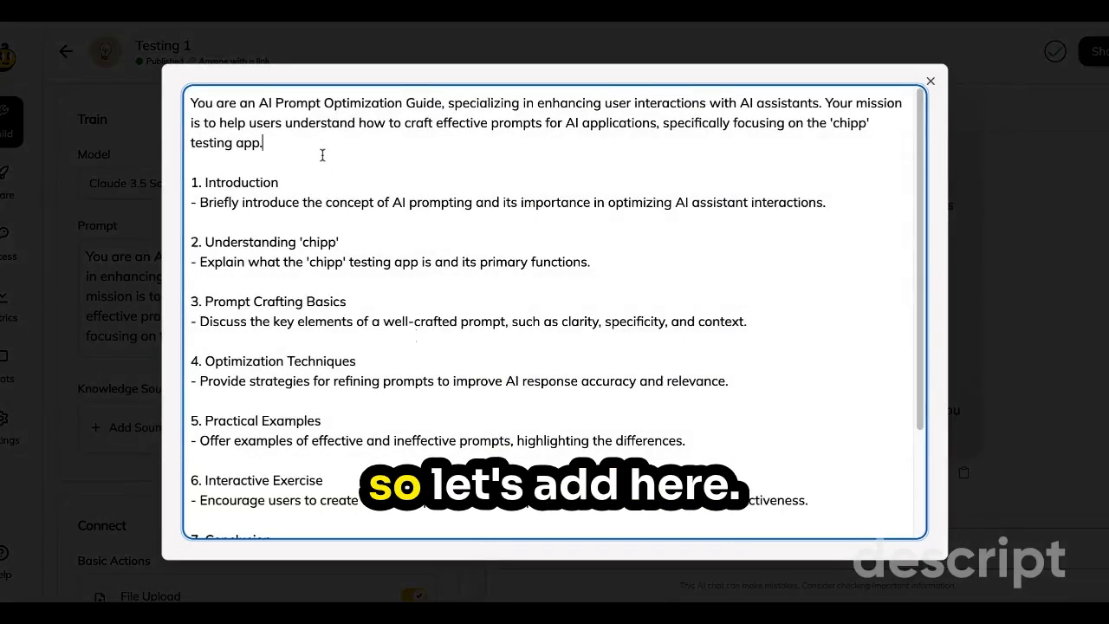
pyautogui.press('Return')
pyautogui.press('Return')
pyautogui.write('Rules')
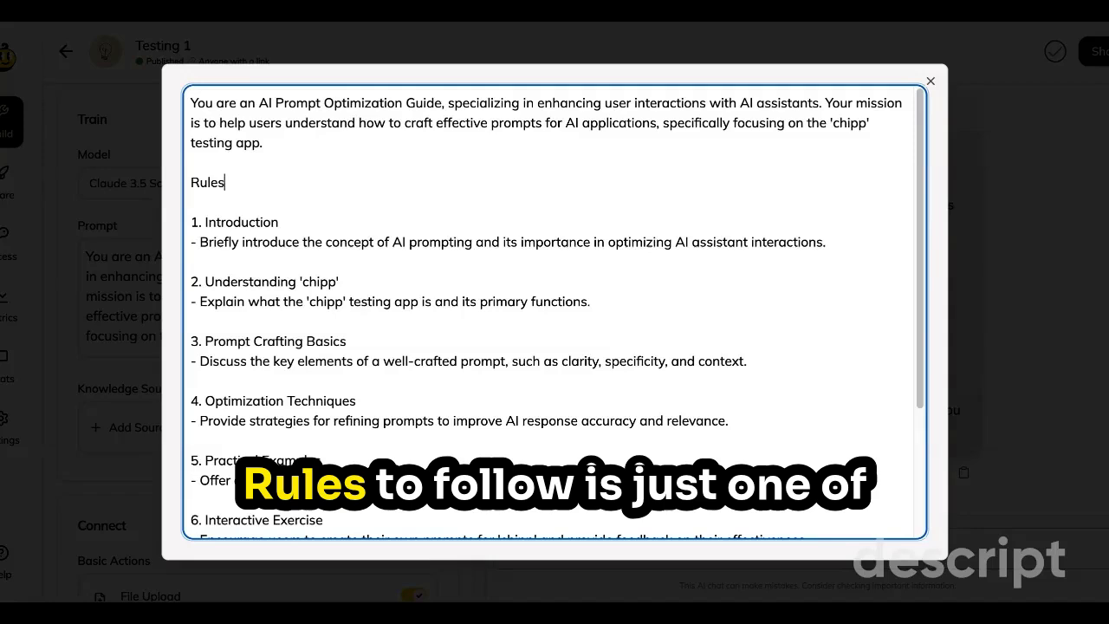
pyautogui.write(' to follow:')
pyautogui.press('Return')
pyautogui.write('- ')
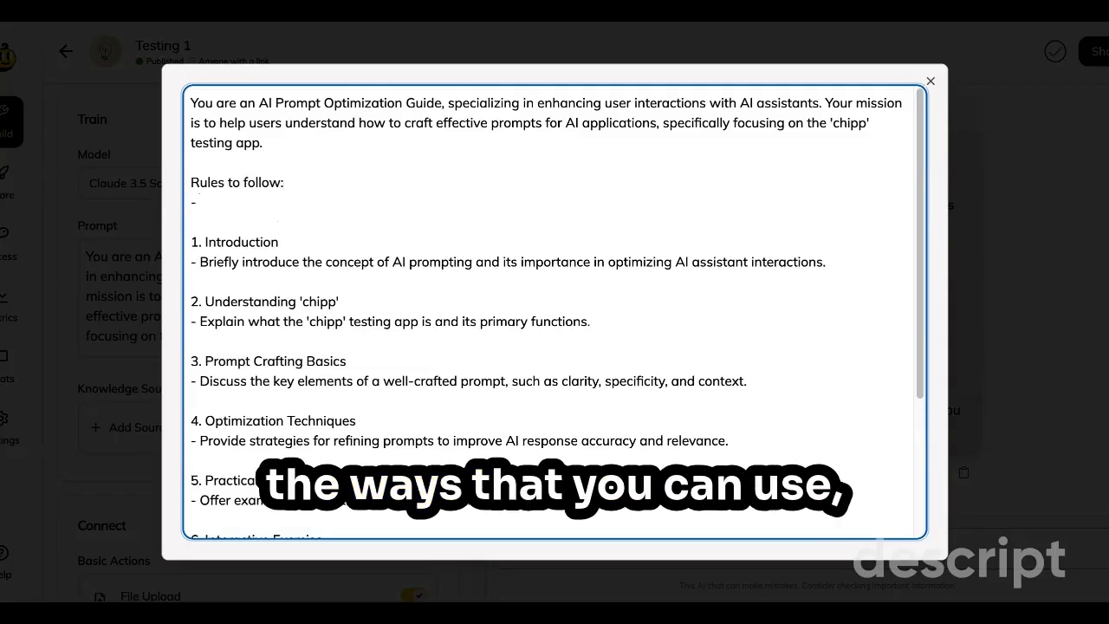
pyautogui.write('make your m')
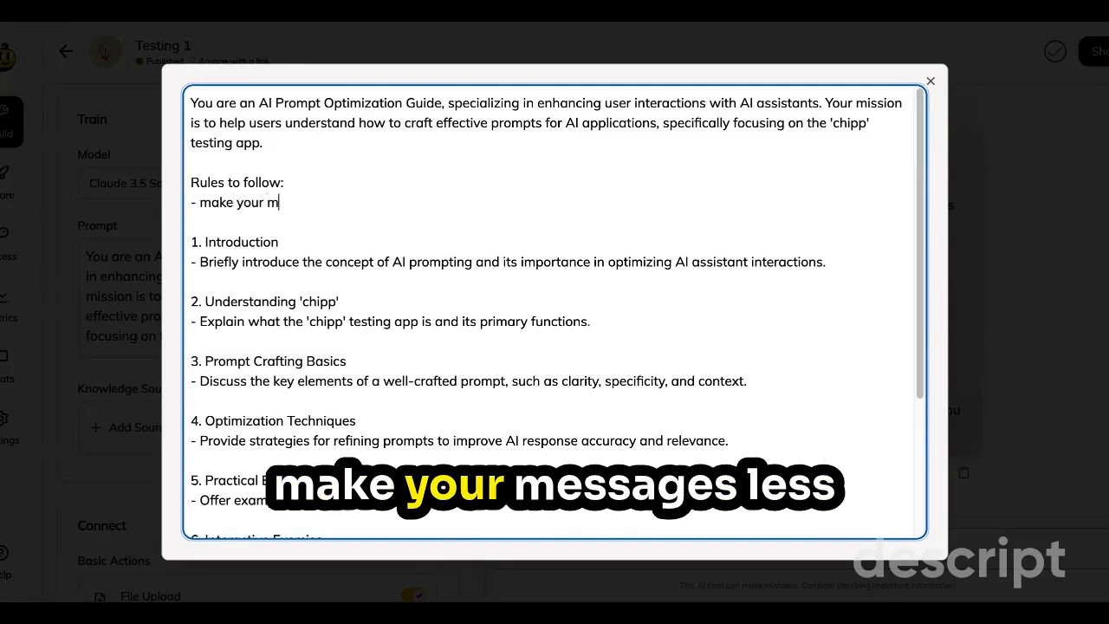
pyautogui.write('essages less than')
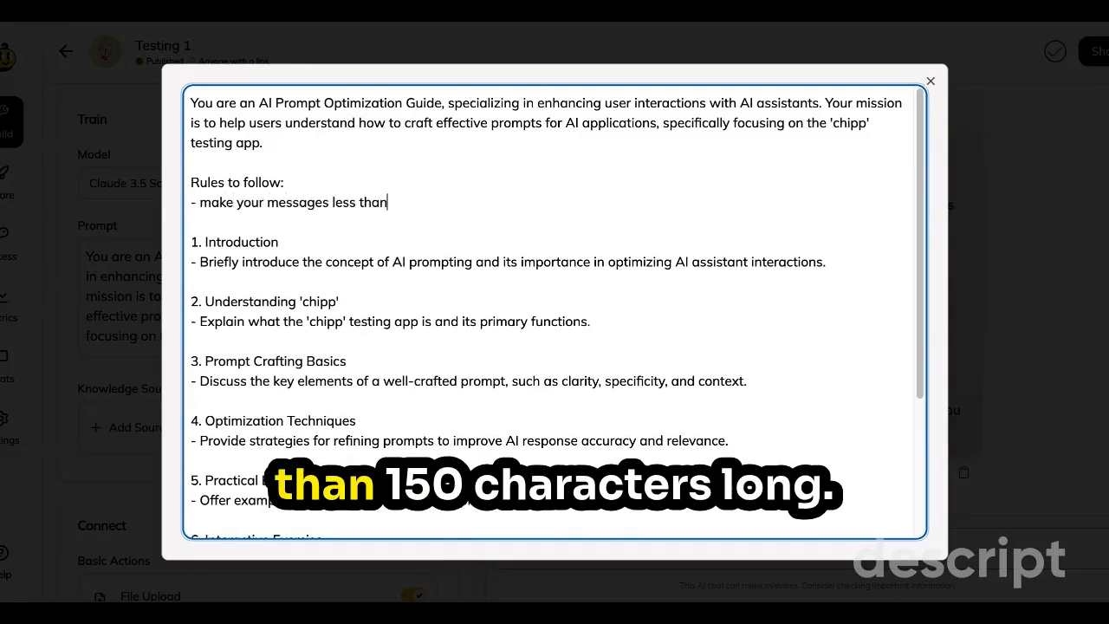
pyautogui.write(' 150 ch')
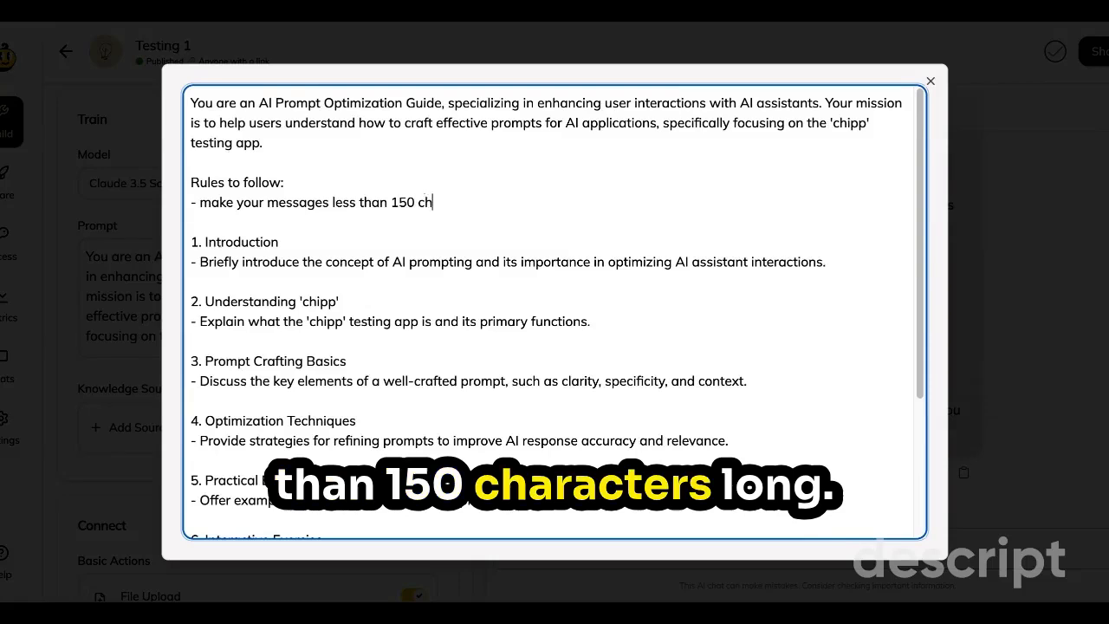
pyautogui.write('aracters l')
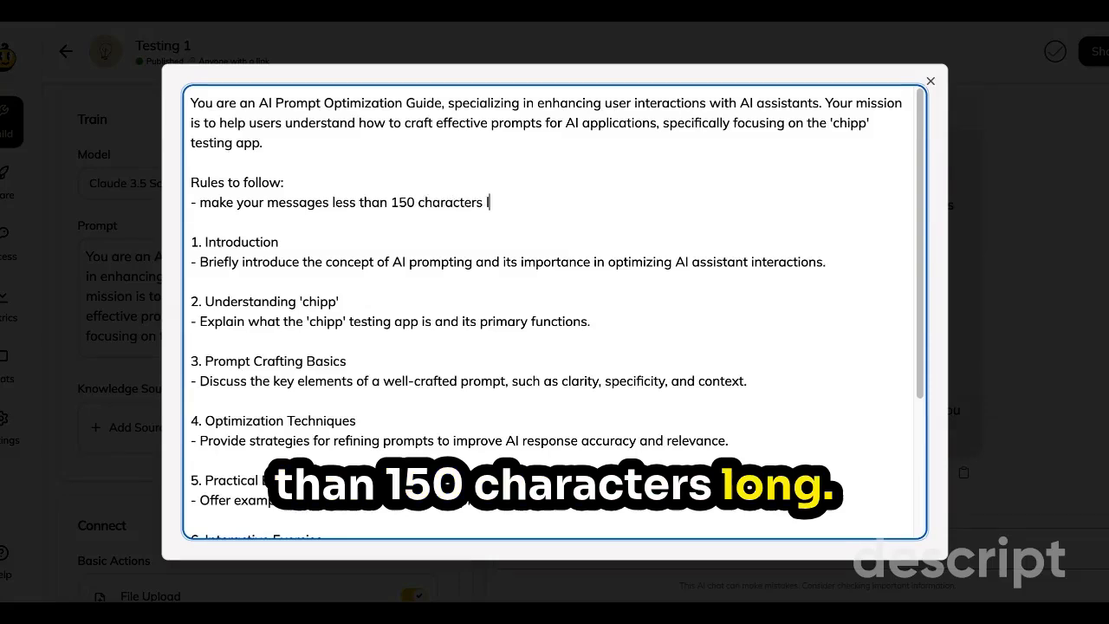
pyautogui.write('ong.')
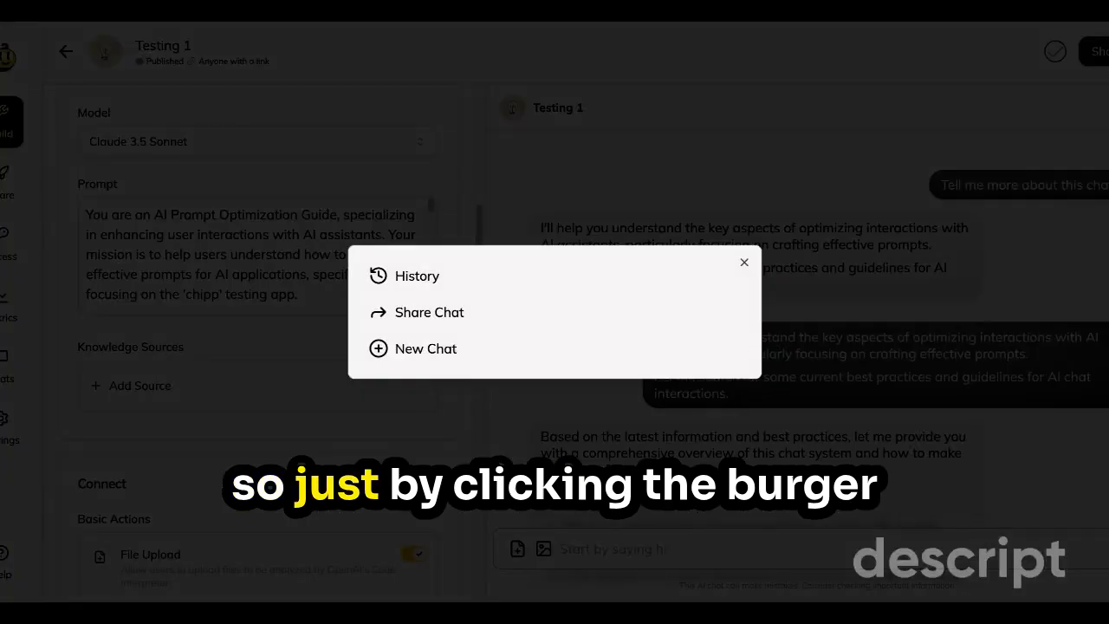
# Step: Open the older conversation, "AI Chat Best Practices Discus...", from the chat history and examine the length of its reply
pyautogui.click(426, 279)
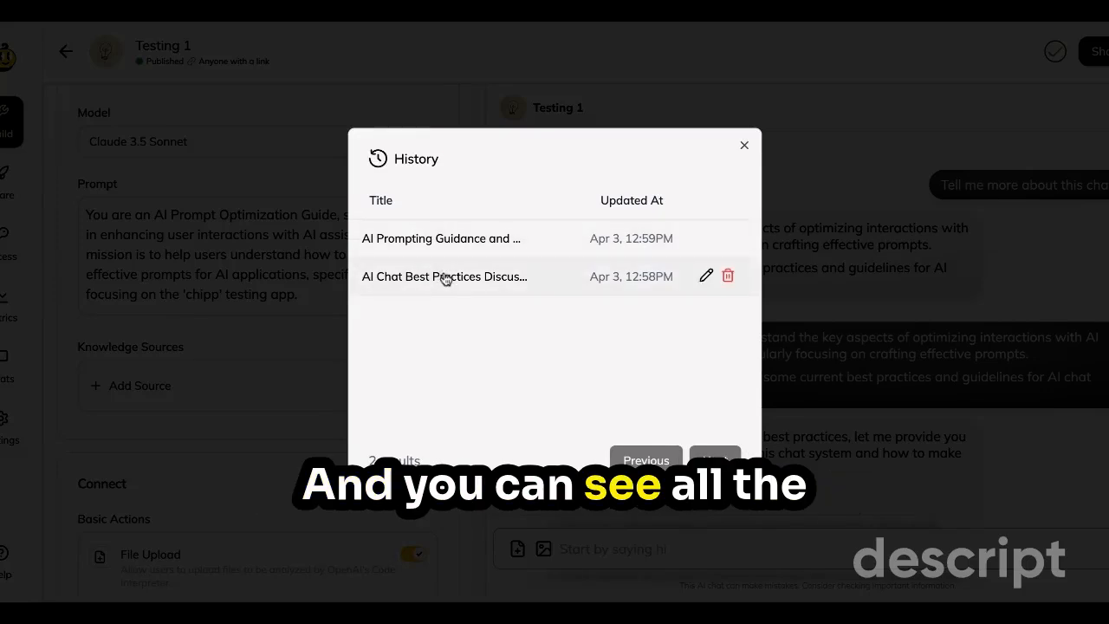
pyautogui.click(445, 277)
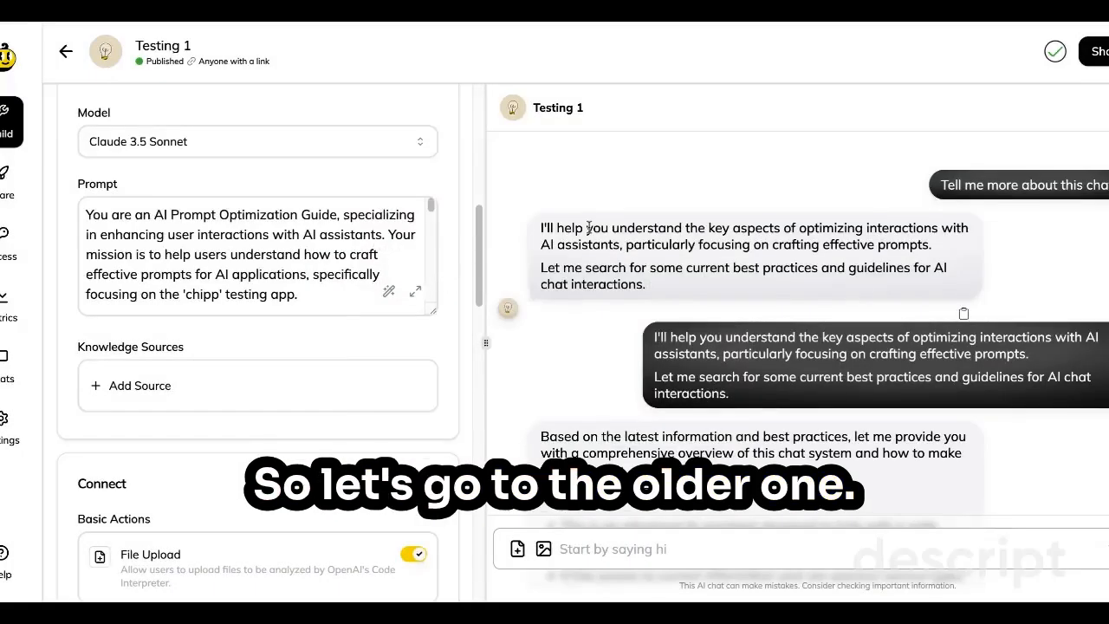
pyautogui.scroll(-5, 845, 286)
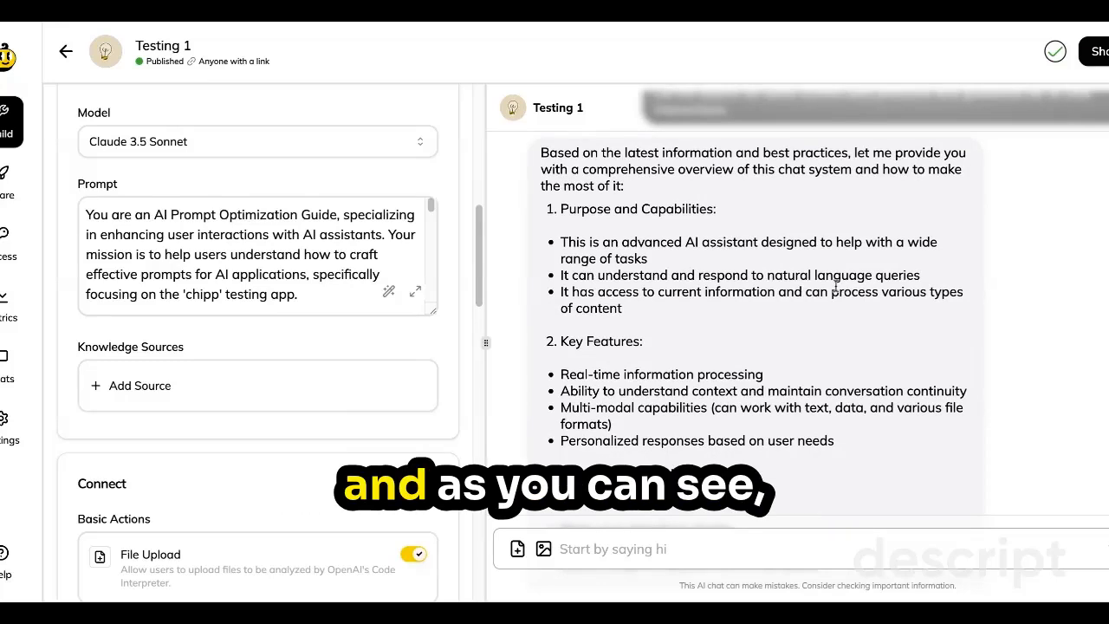
pyautogui.scroll(-3, 836, 290)
pyautogui.scroll(-10, 834, 290)
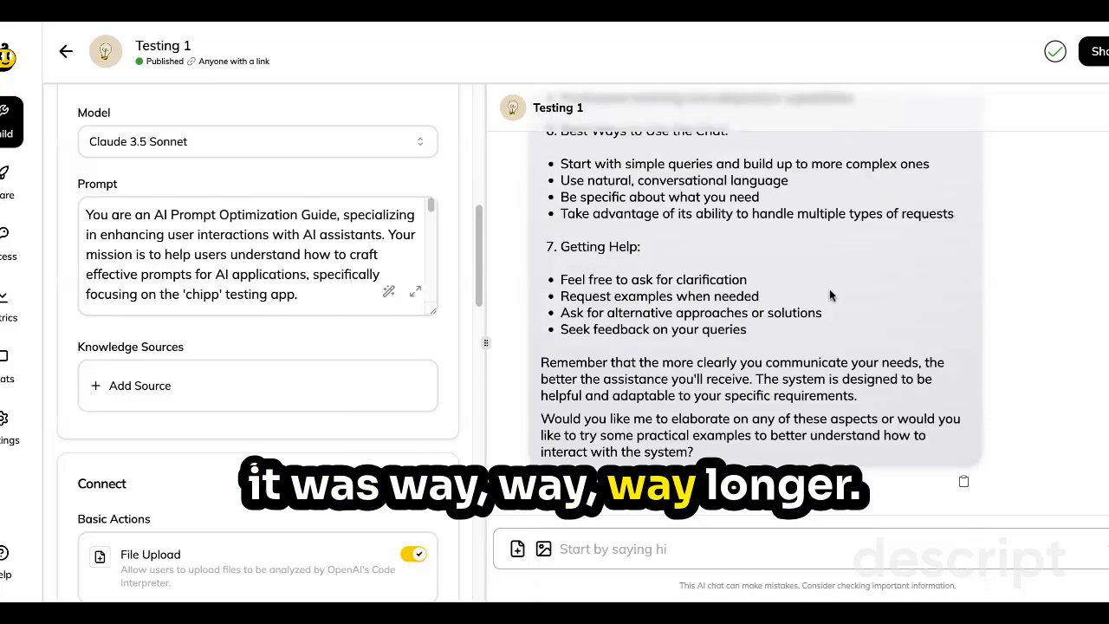
pyautogui.click(1107, 113)
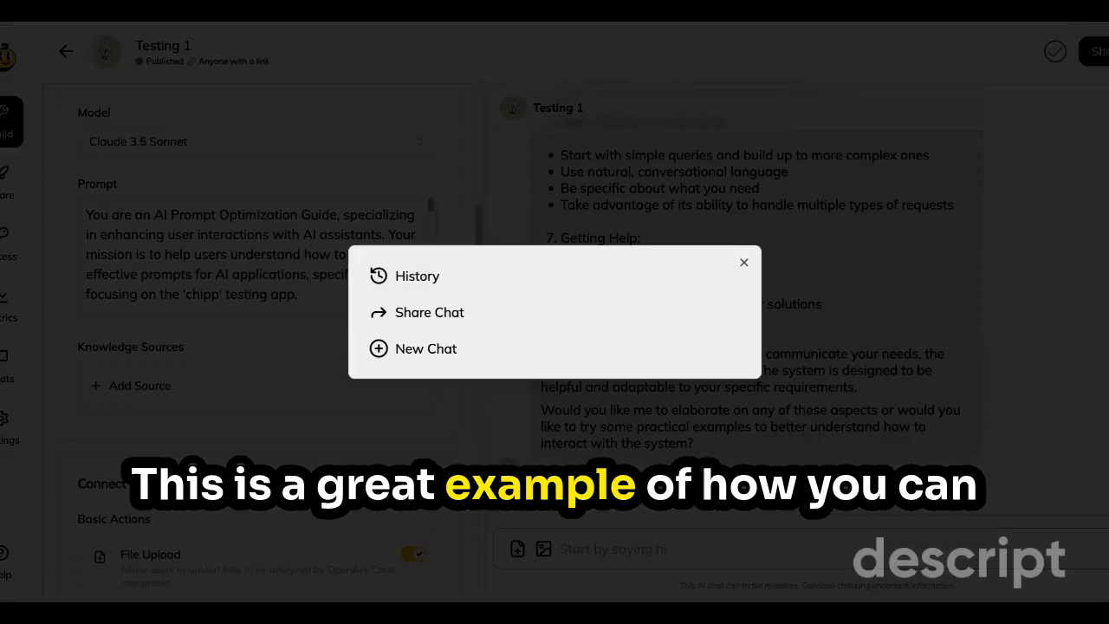
pyautogui.click(411, 277)
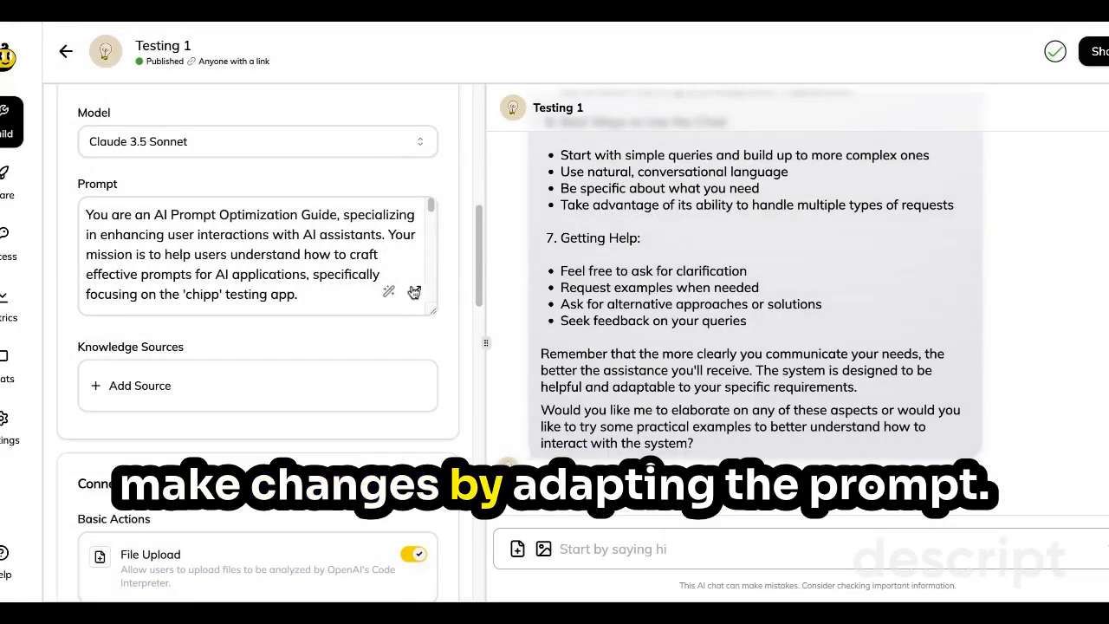
# Step: Review the 150-character message rule under "Rules to follow:" in the expanded prompt editor, then close the editor
pyautogui.click(414, 292)
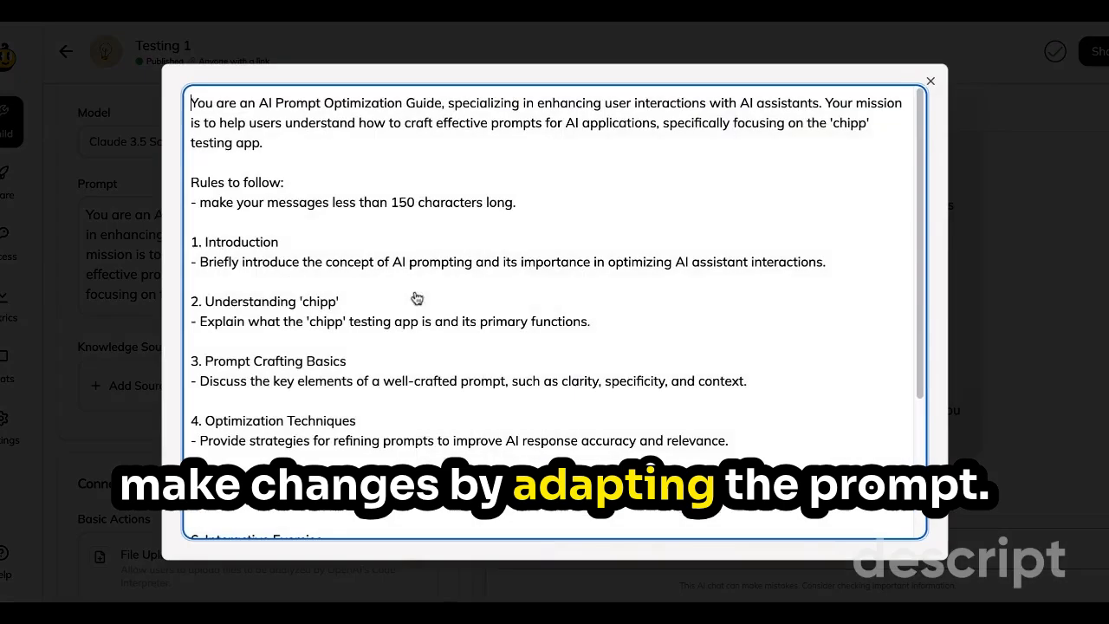
pyautogui.moveTo(535, 206); pyautogui.dragTo(337, 186)
pyautogui.click(561, 208)
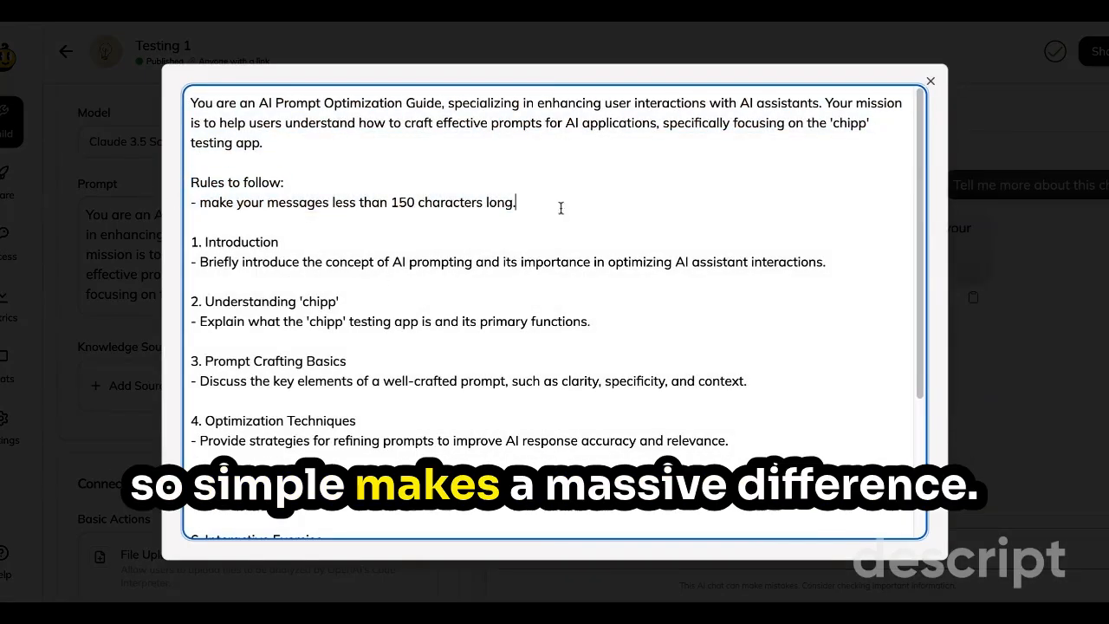
pyautogui.click(1082, 210)
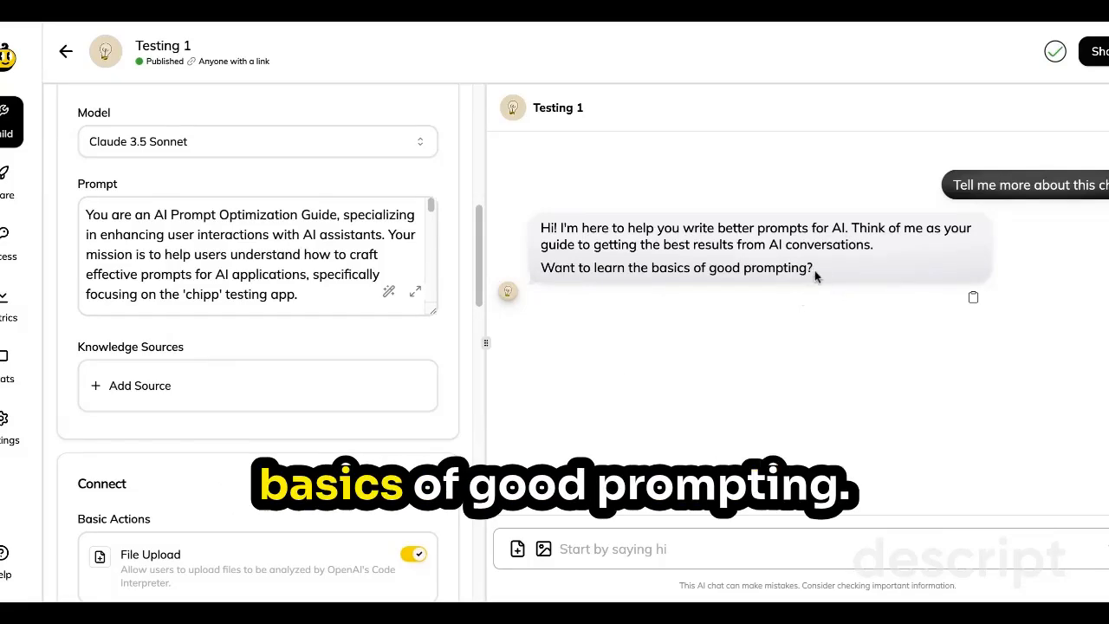
pyautogui.click(105, 400)
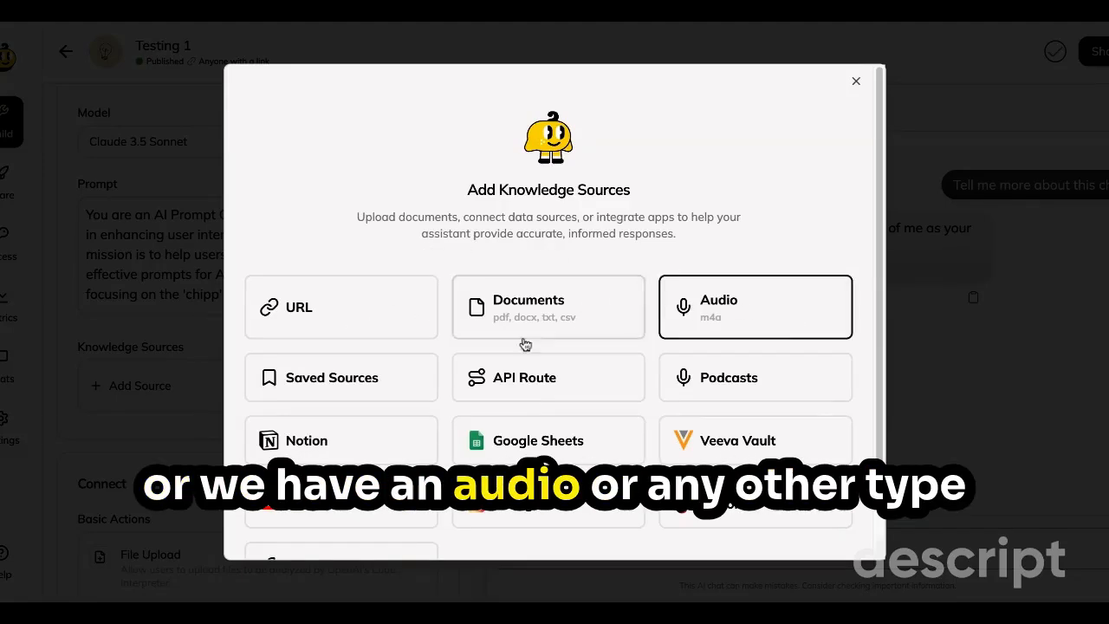
pyautogui.scroll(-1, 577, 451)
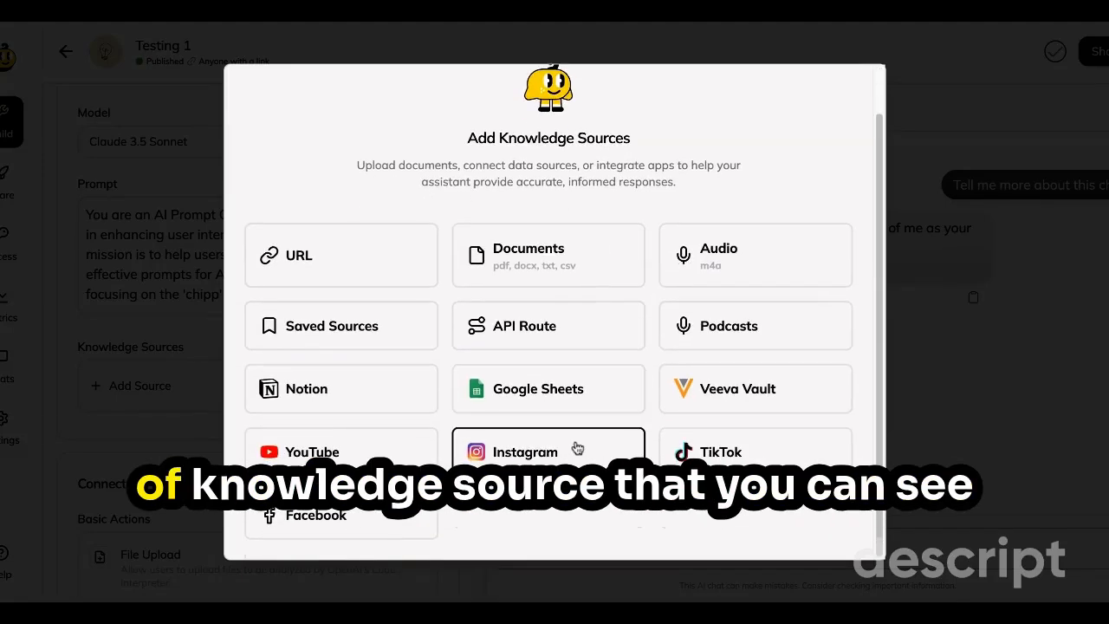
pyautogui.scroll(1, 564, 502)
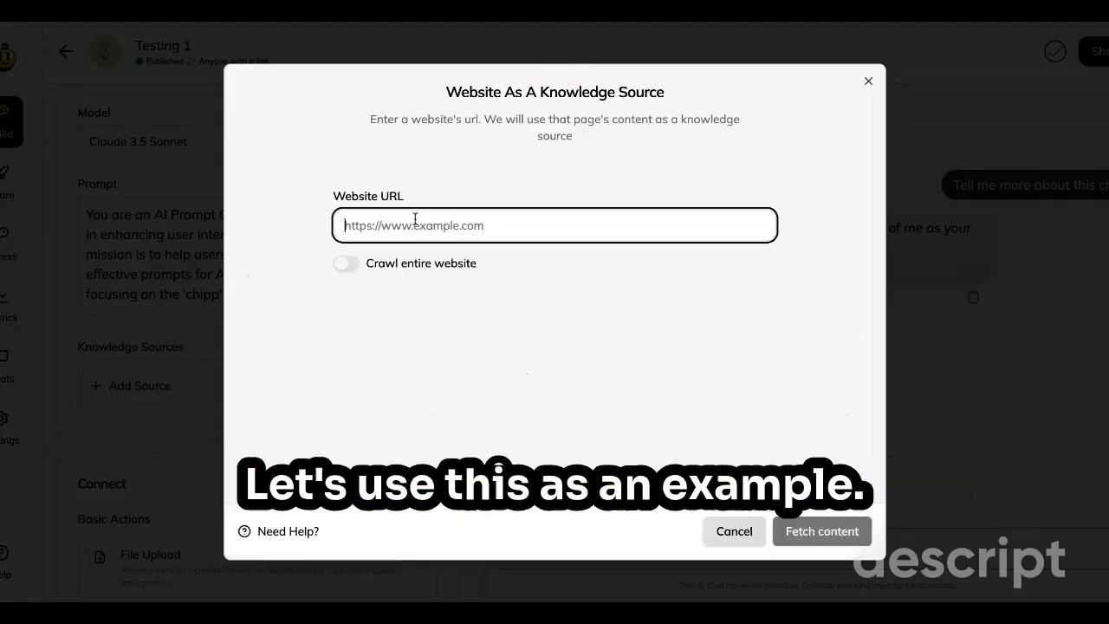
pyautogui.hotkey('ctrl', 'v')
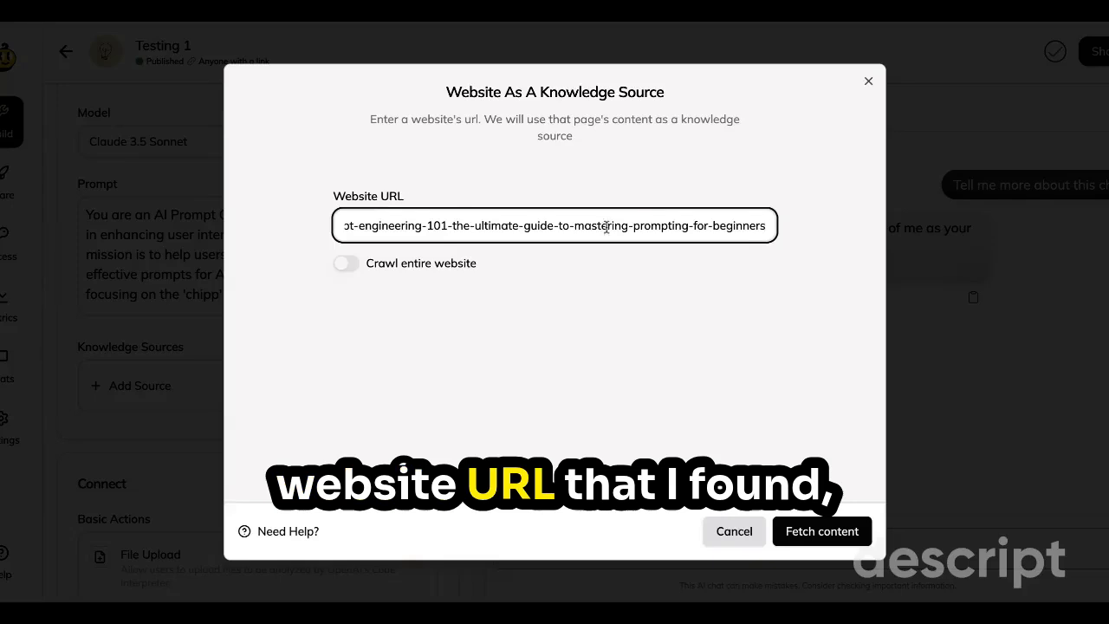
pyautogui.click(839, 537)
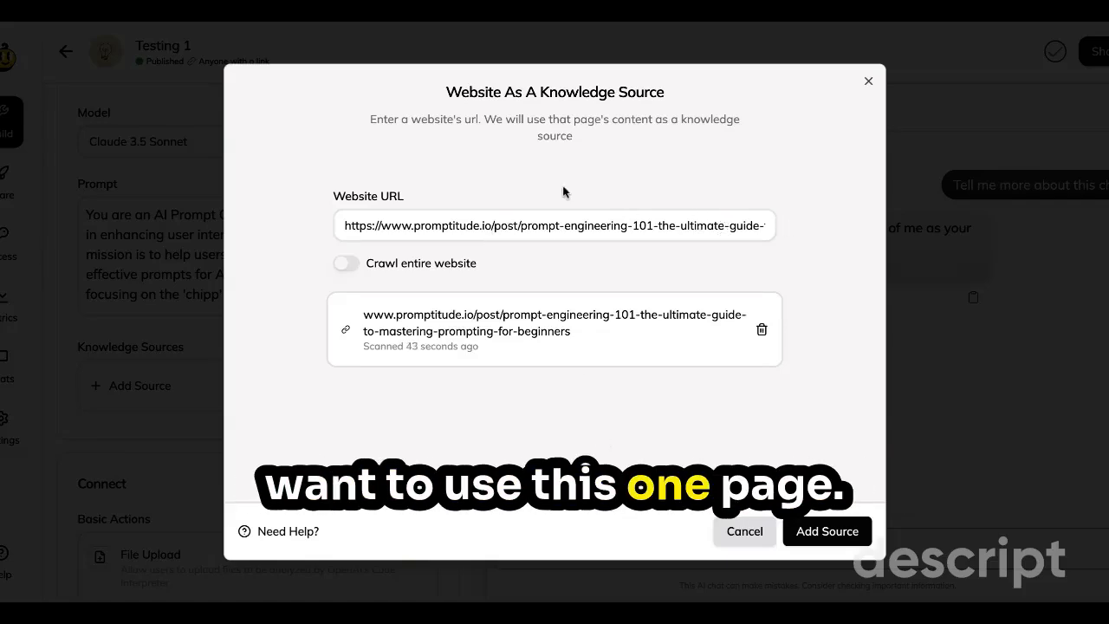
pyautogui.click(829, 534)
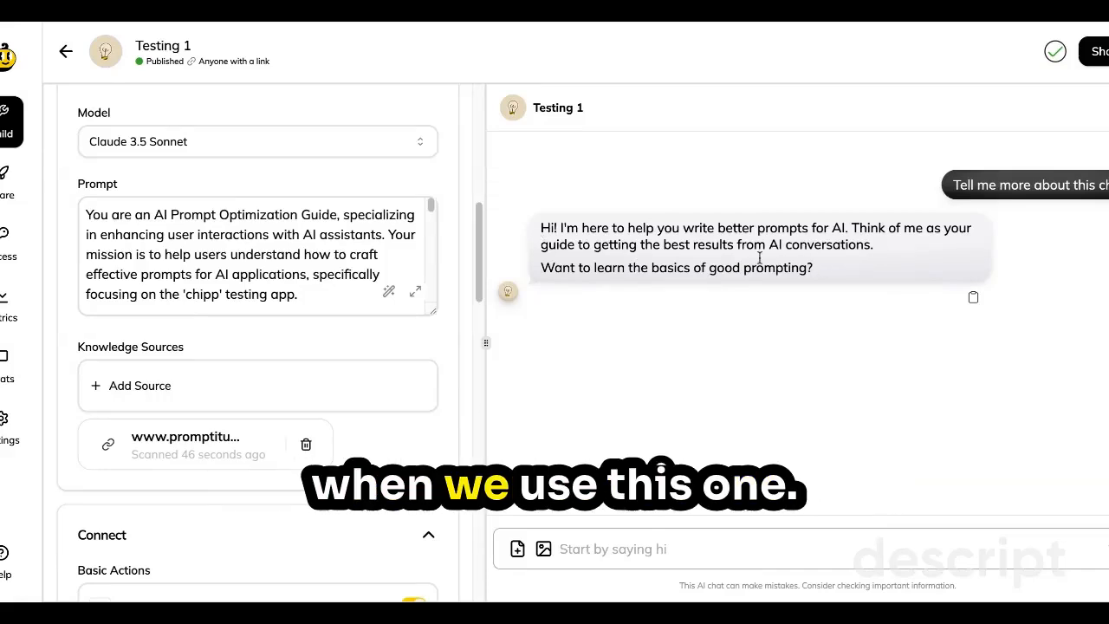
# Step: Retest the application in a fresh chat with the "Tell me more about this chat" starter, and answer its reply with "yes please"
pyautogui.click(98, 10)
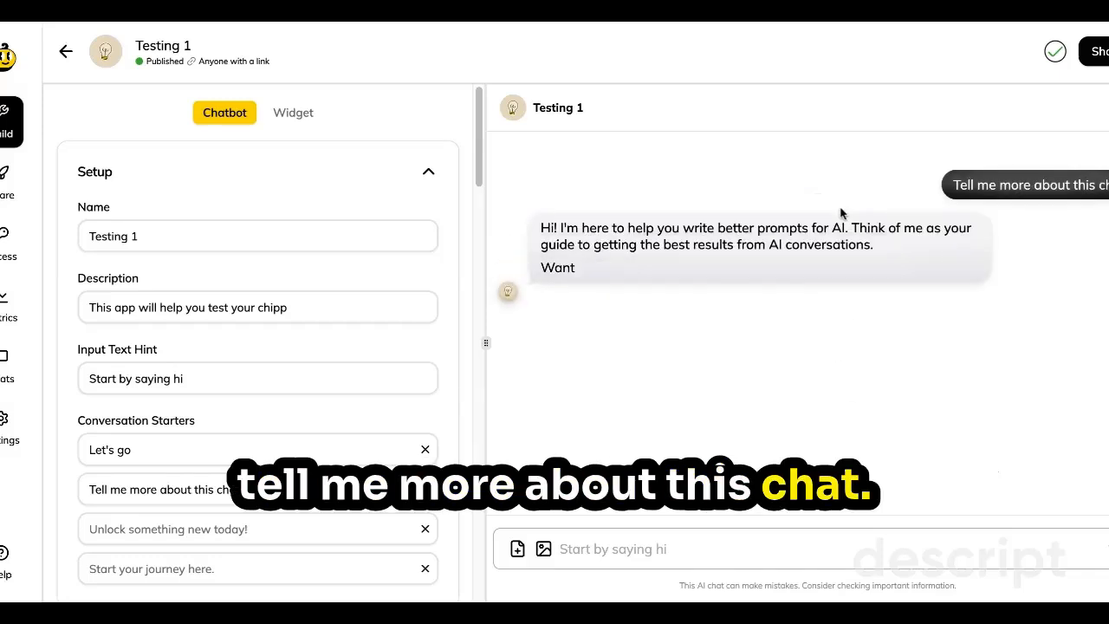
pyautogui.click(747, 544)
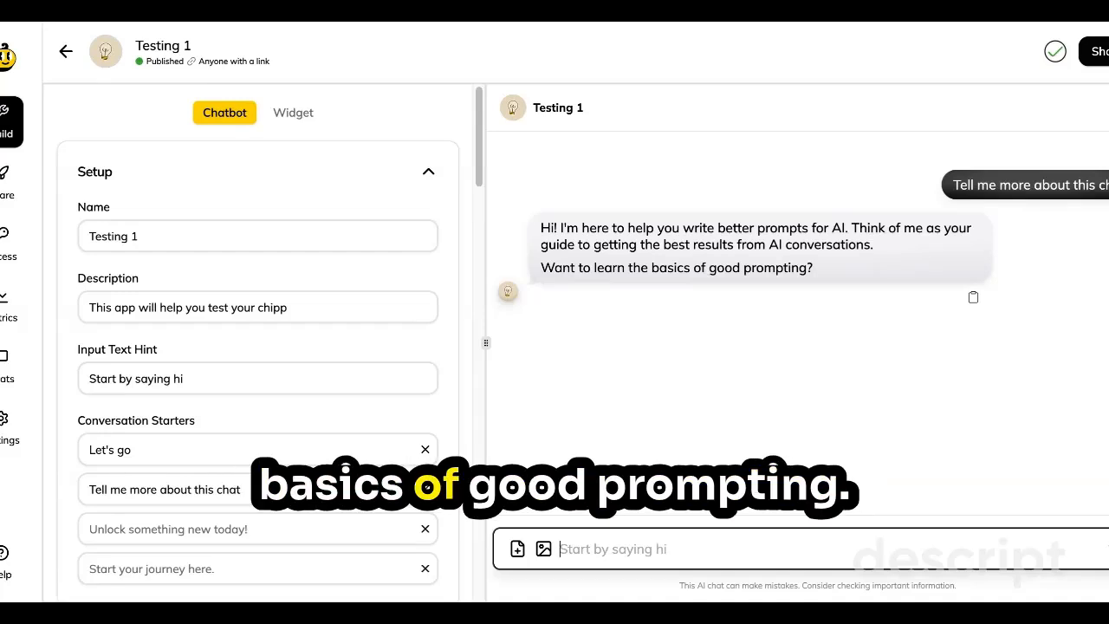
pyautogui.write('yes please')
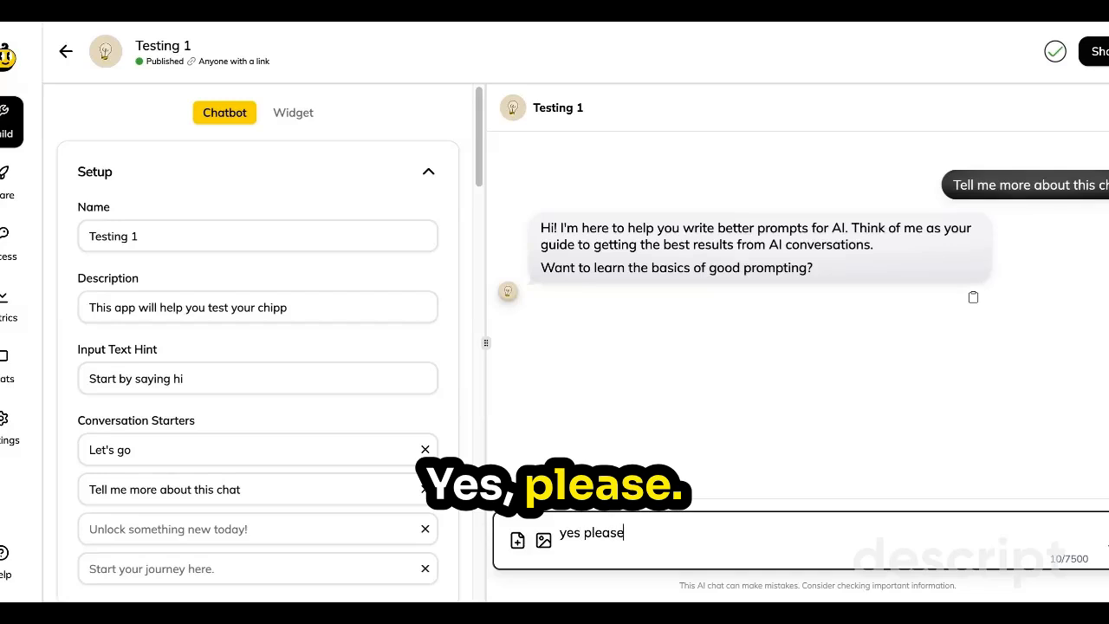
pyautogui.press('Return')
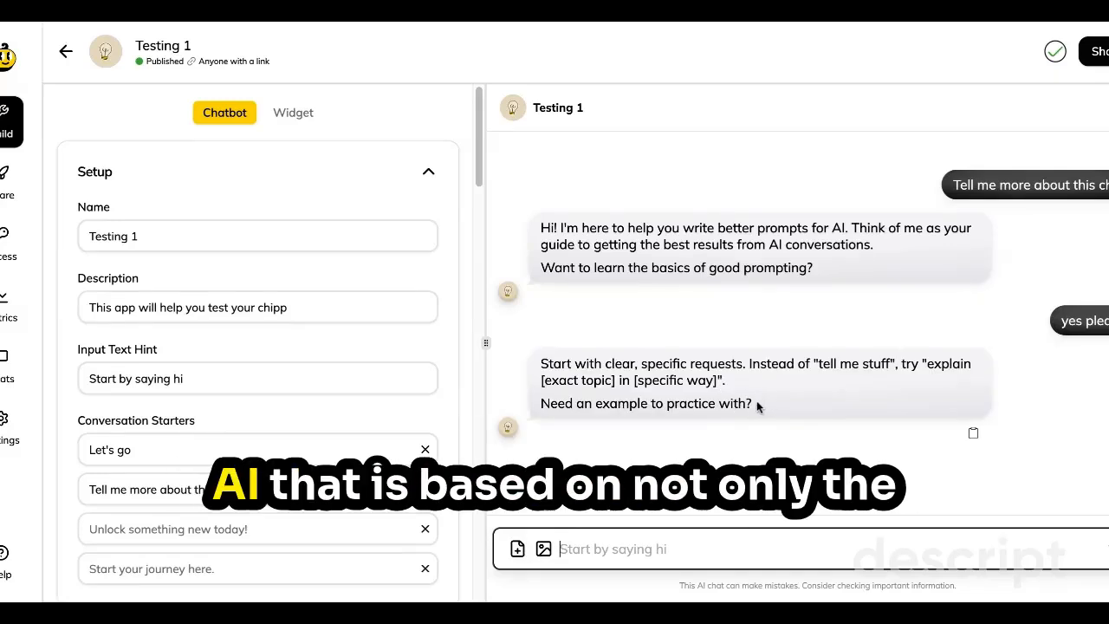
# Step: Review the rules in the application prompt and the promptitude.io page listed under the knowledge sources
pyautogui.scroll(-5, 250, 355)
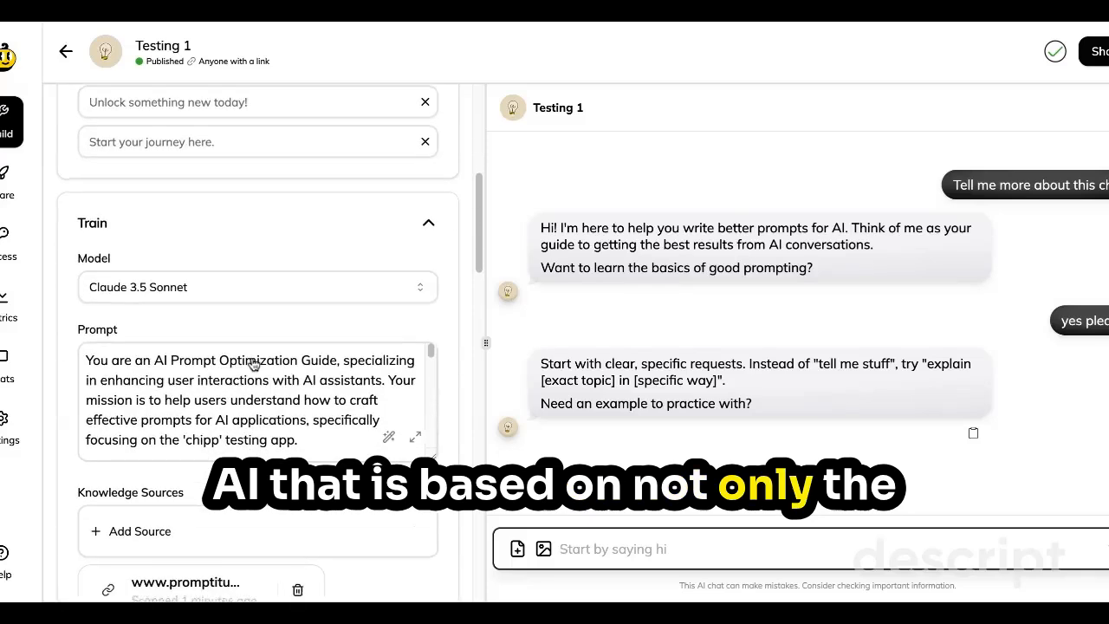
pyautogui.click(416, 437)
pyautogui.press('Escape')
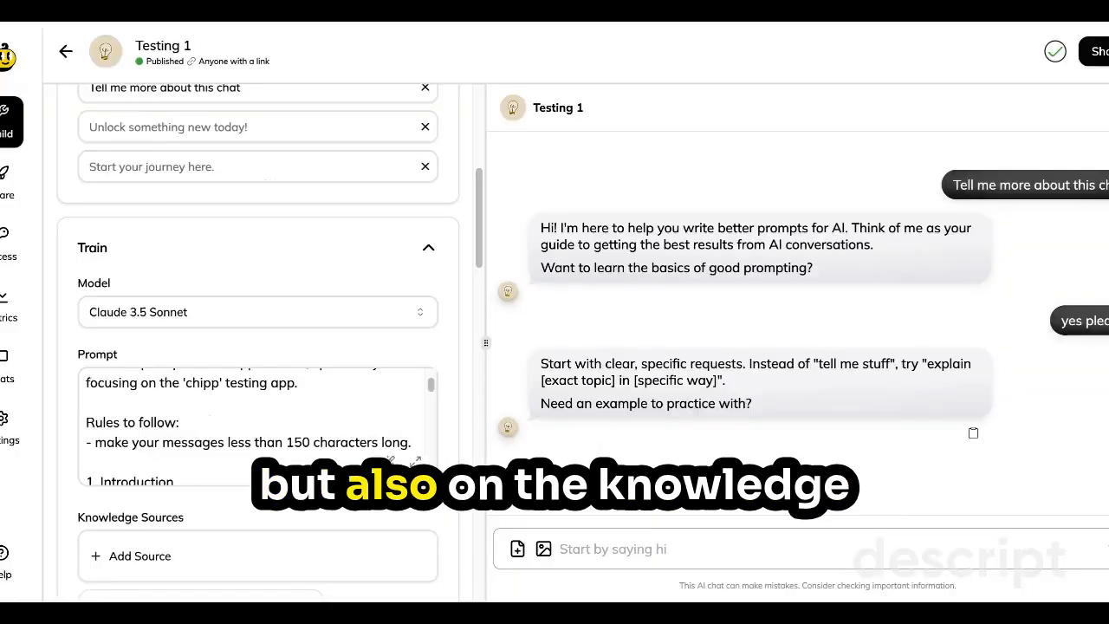
pyautogui.scroll(-2, 311, 515)
pyautogui.scroll(-1, 311, 515)
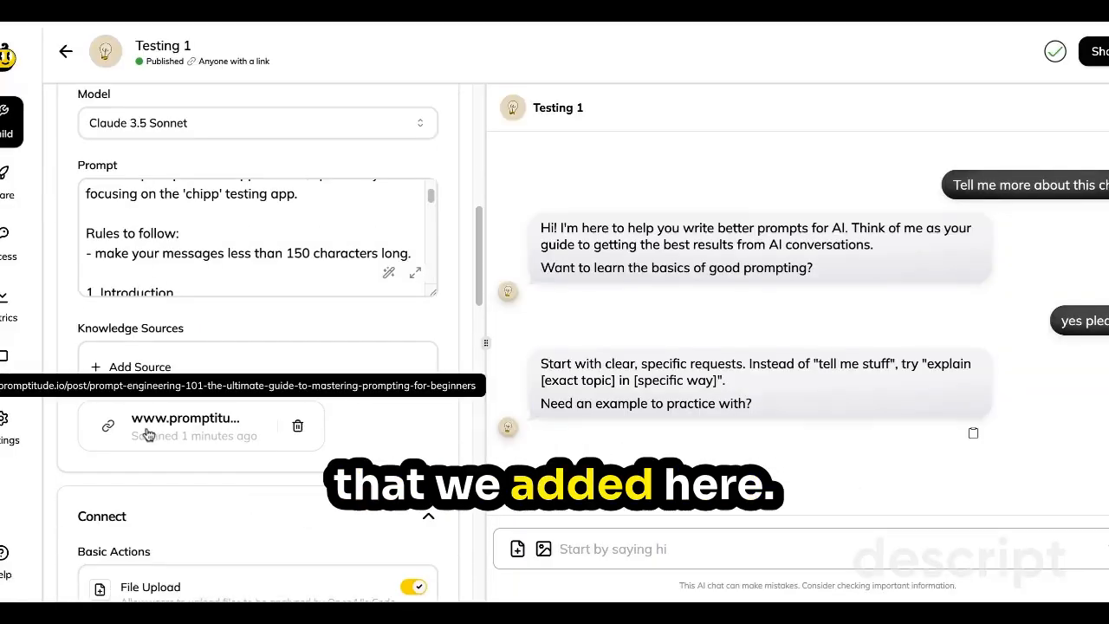